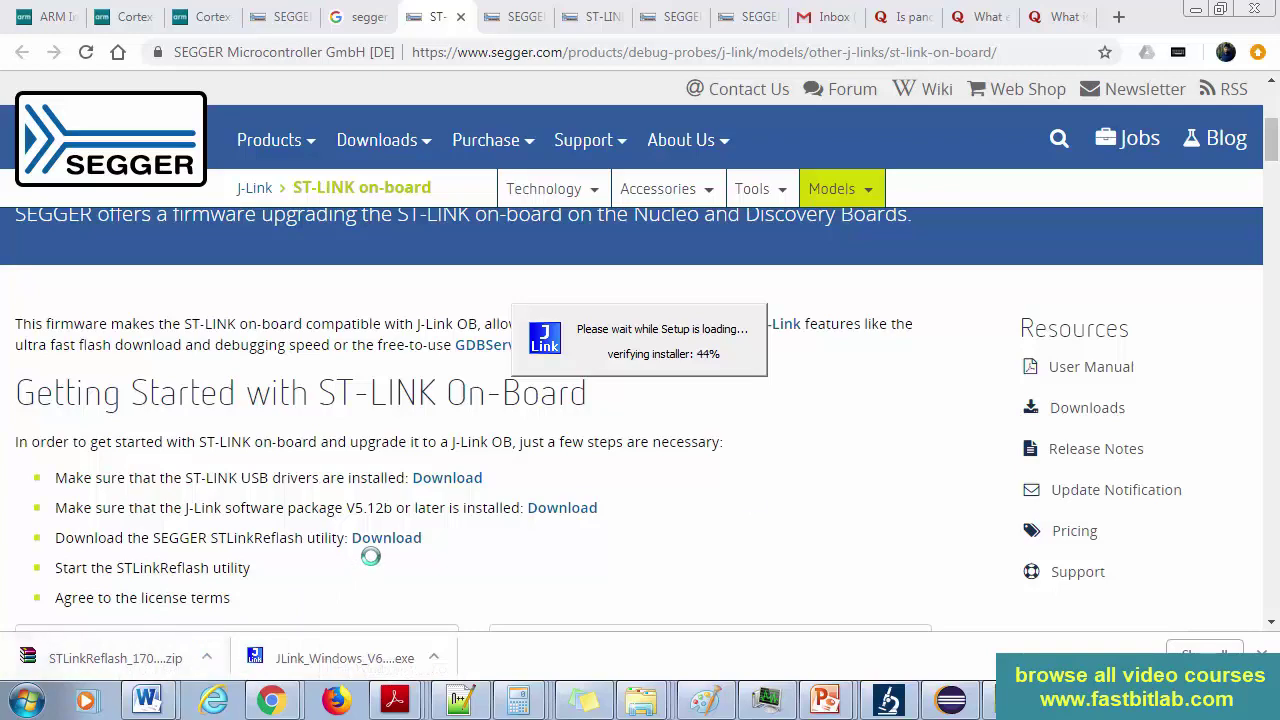
- Accept the J-Link V6.40 license agreement and continue with the USB driver and start menu entry as the optional components
{"action": "left_click", "coordinate": [826, 508]}
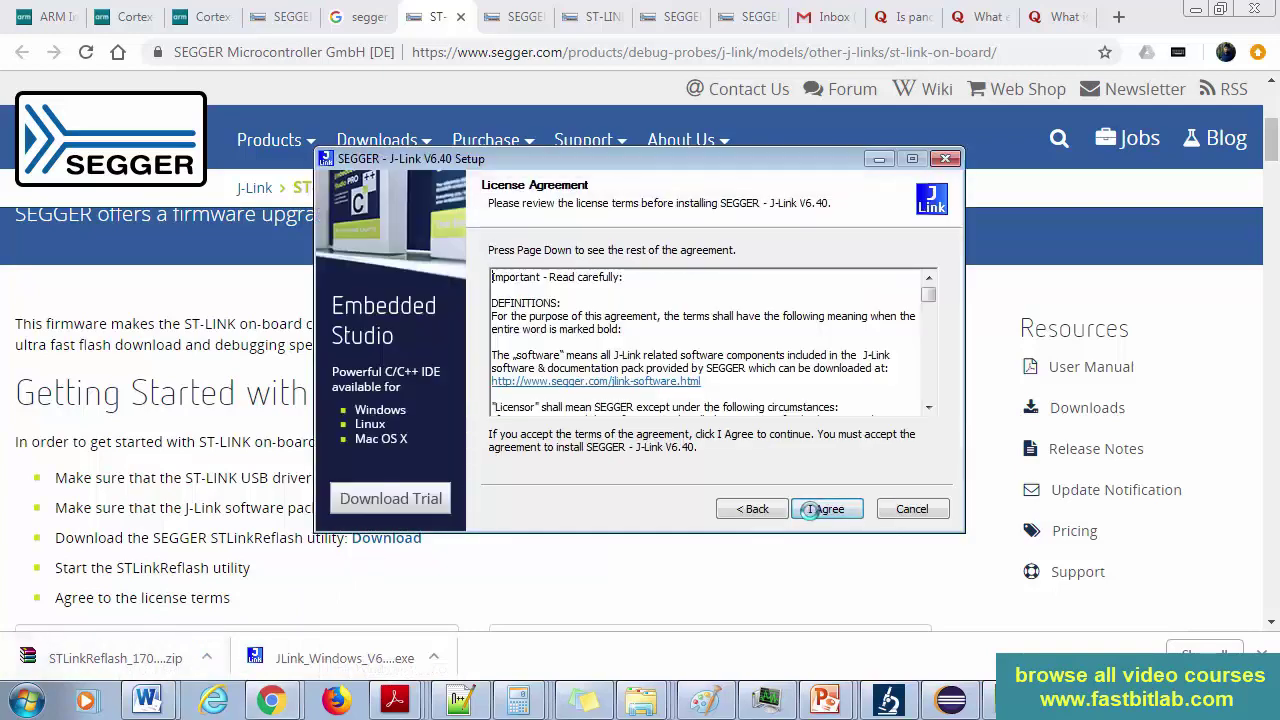
{"action": "left_click", "coordinate": [826, 508]}
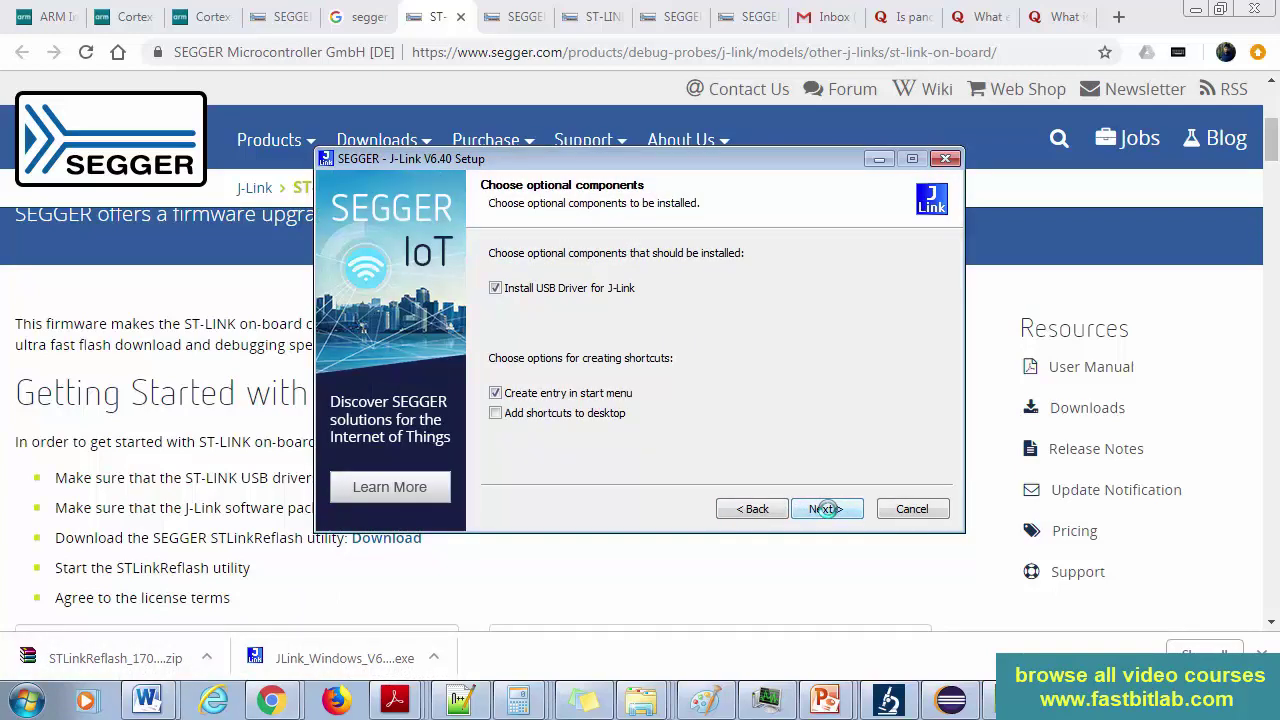
{"action": "left_click", "coordinate": [826, 508]}
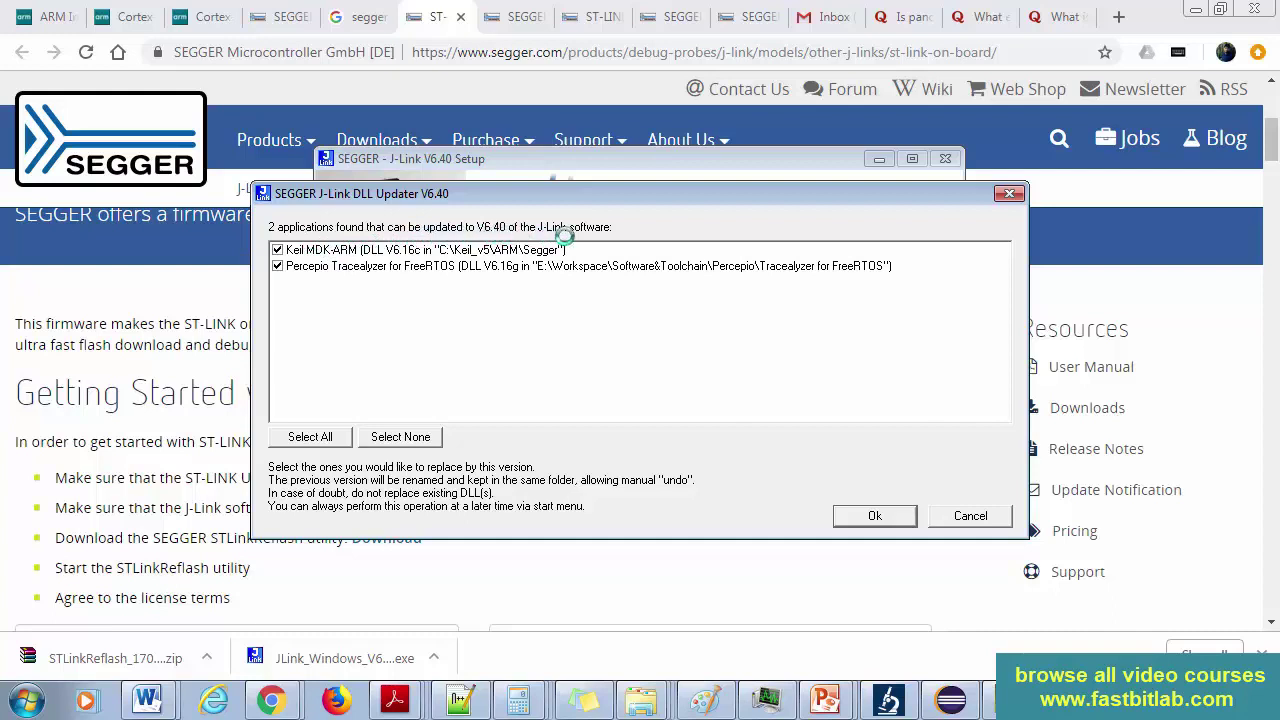
- Confirm which detected applications get the V6.40 J-Link DLL and finish the J-Link setup
{"action": "left_click", "coordinate": [277, 250]}
{"action": "left_click", "coordinate": [277, 250]}
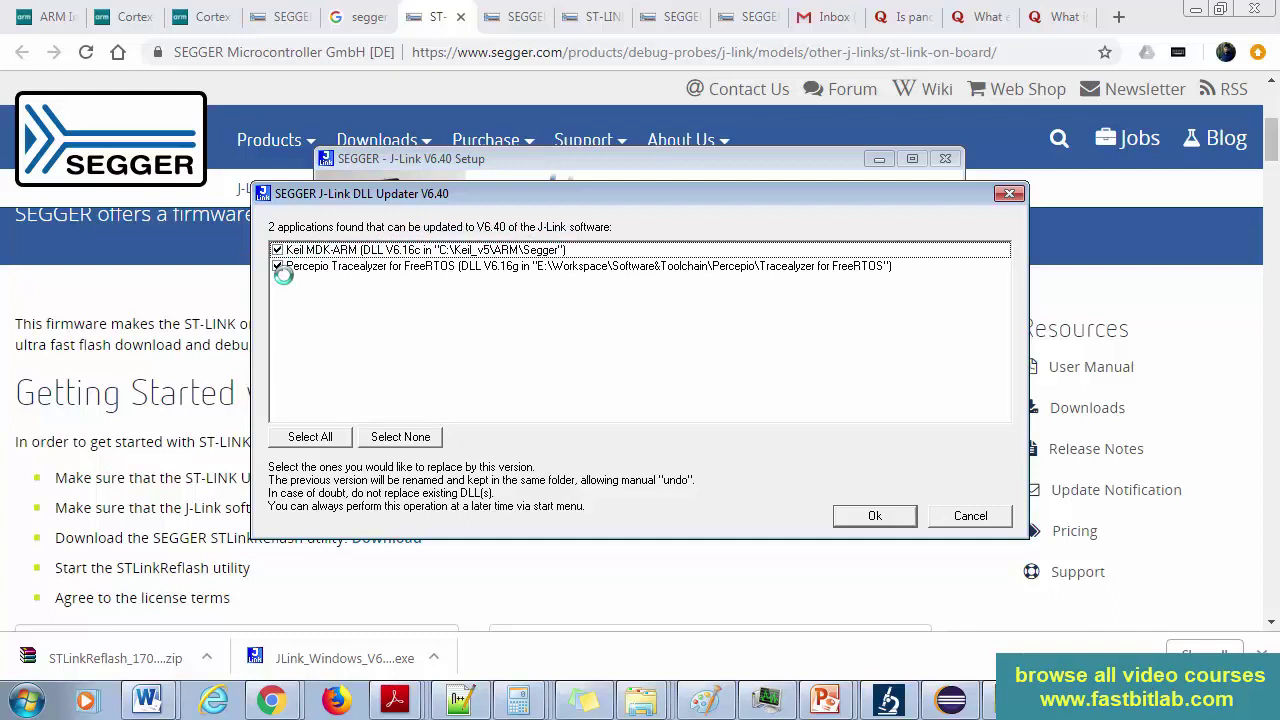
{"action": "left_click", "coordinate": [277, 266]}
{"action": "left_click", "coordinate": [866, 516]}
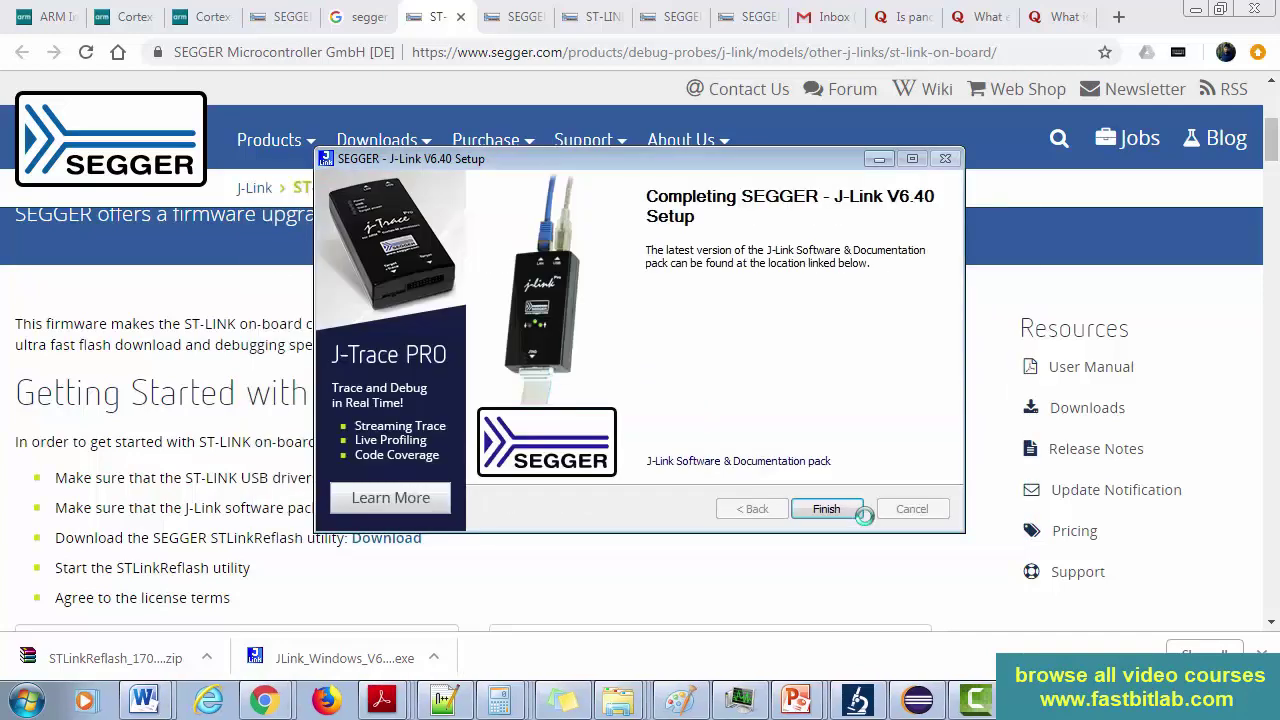
{"action": "left_click", "coordinate": [822, 508]}
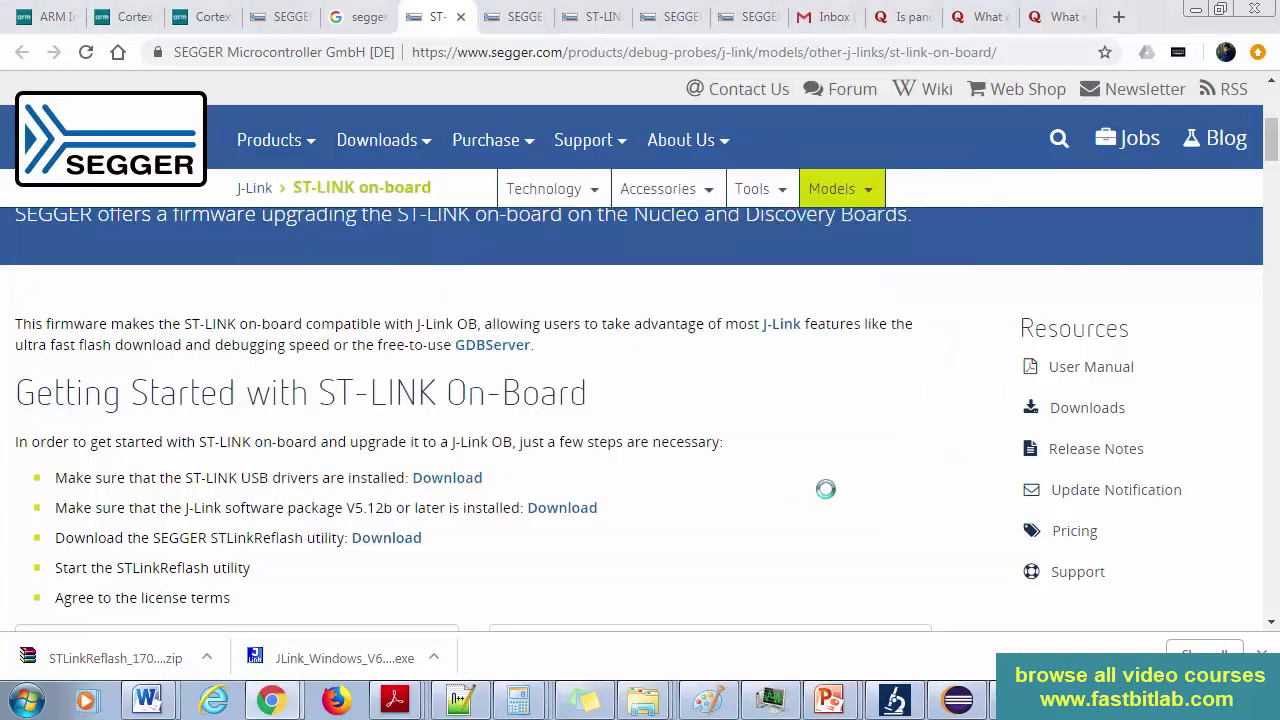
- Show the downloaded STLinkReflash_170807 archive in its folder and extract it into a subfolder named STLinkReflash_170807
{"action": "left_click", "coordinate": [206, 657]}
{"action": "left_click", "coordinate": [251, 587]}
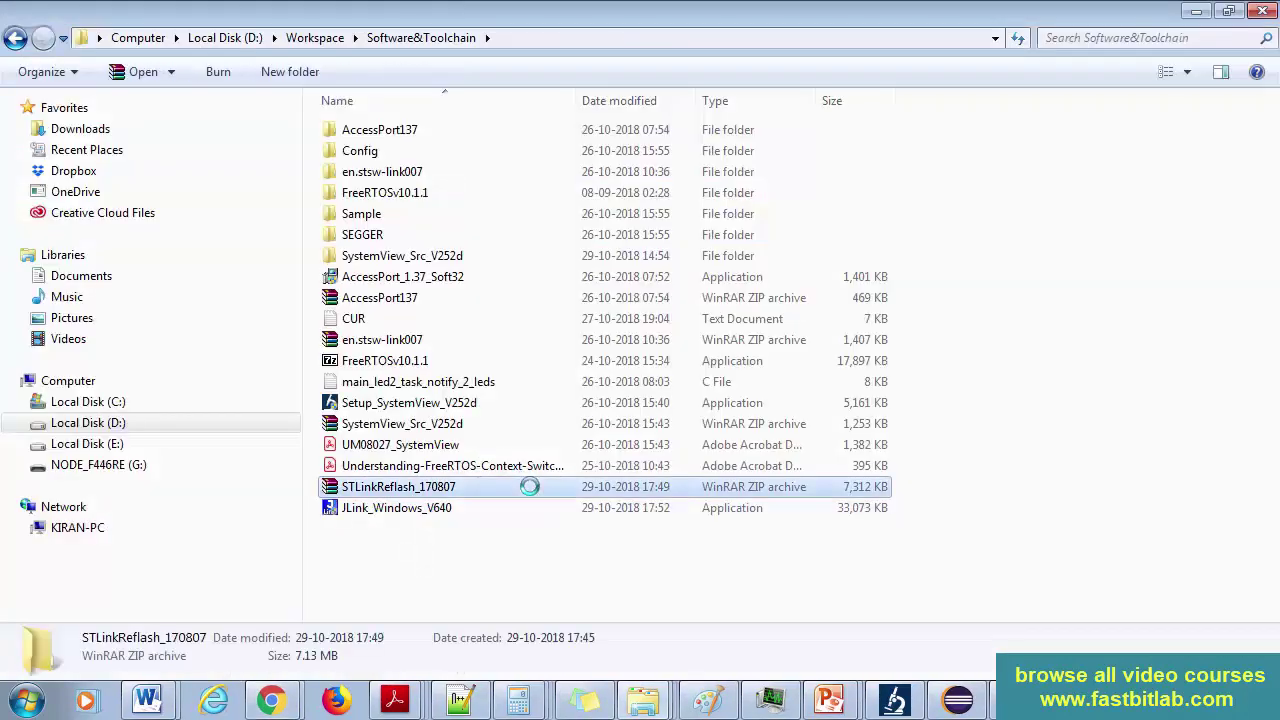
{"action": "right_click", "coordinate": [412, 488]}
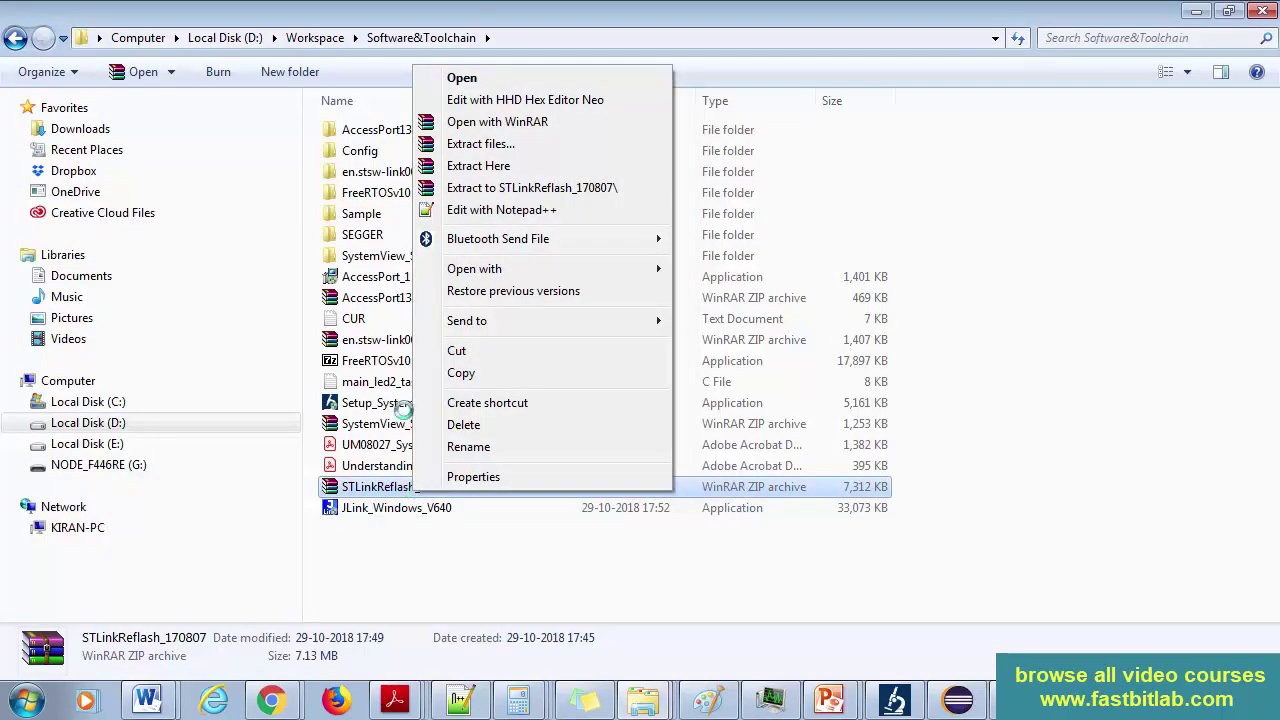
{"action": "left_click", "coordinate": [479, 187]}
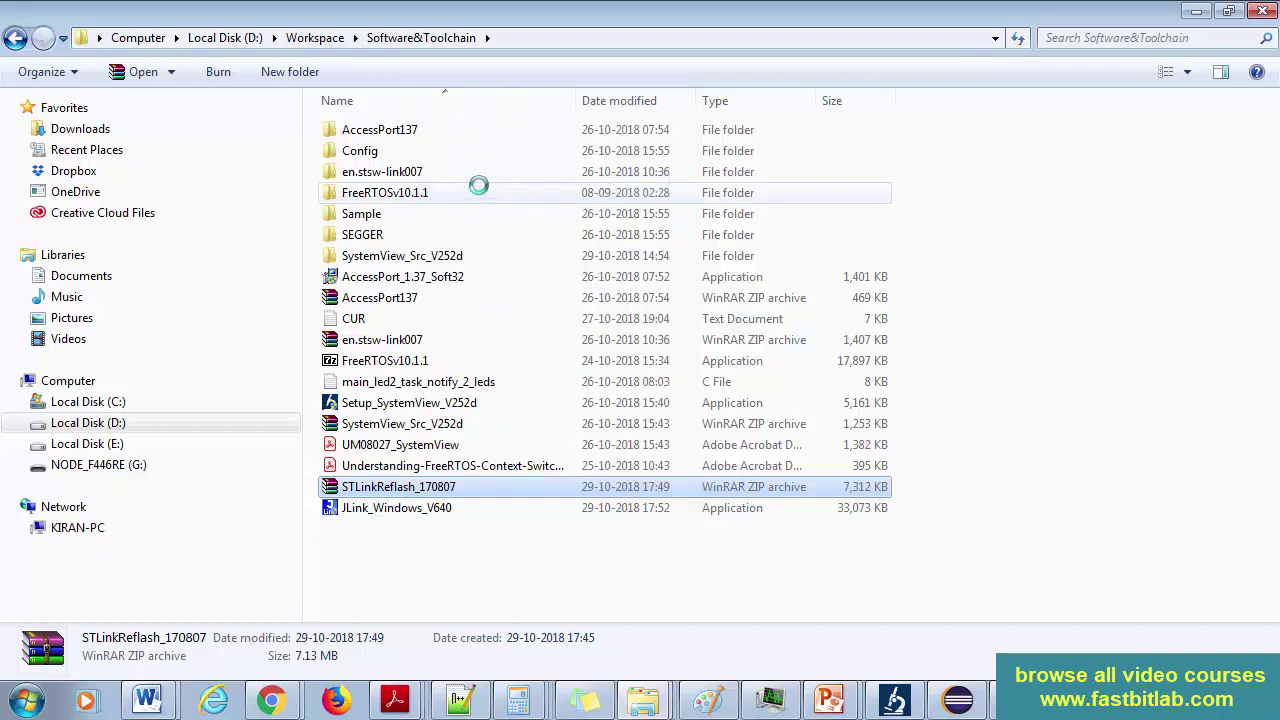
- Open the extracted STLinkReflash_170807 folder and run the STLinkReflash application, allowing it past the security warning
{"action": "double_click", "coordinate": [418, 255]}
{"action": "double_click", "coordinate": [374, 150]}
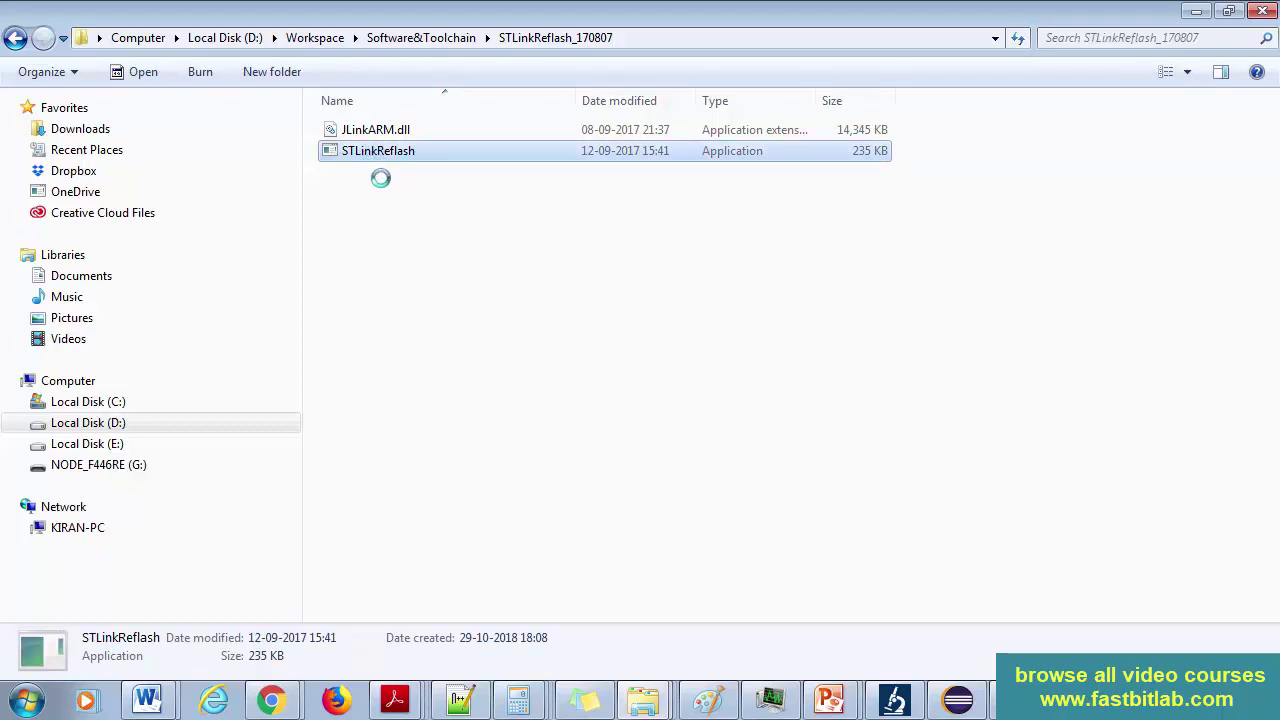
{"action": "left_click", "coordinate": [651, 394]}
{"action": "double_click", "coordinate": [388, 152]}
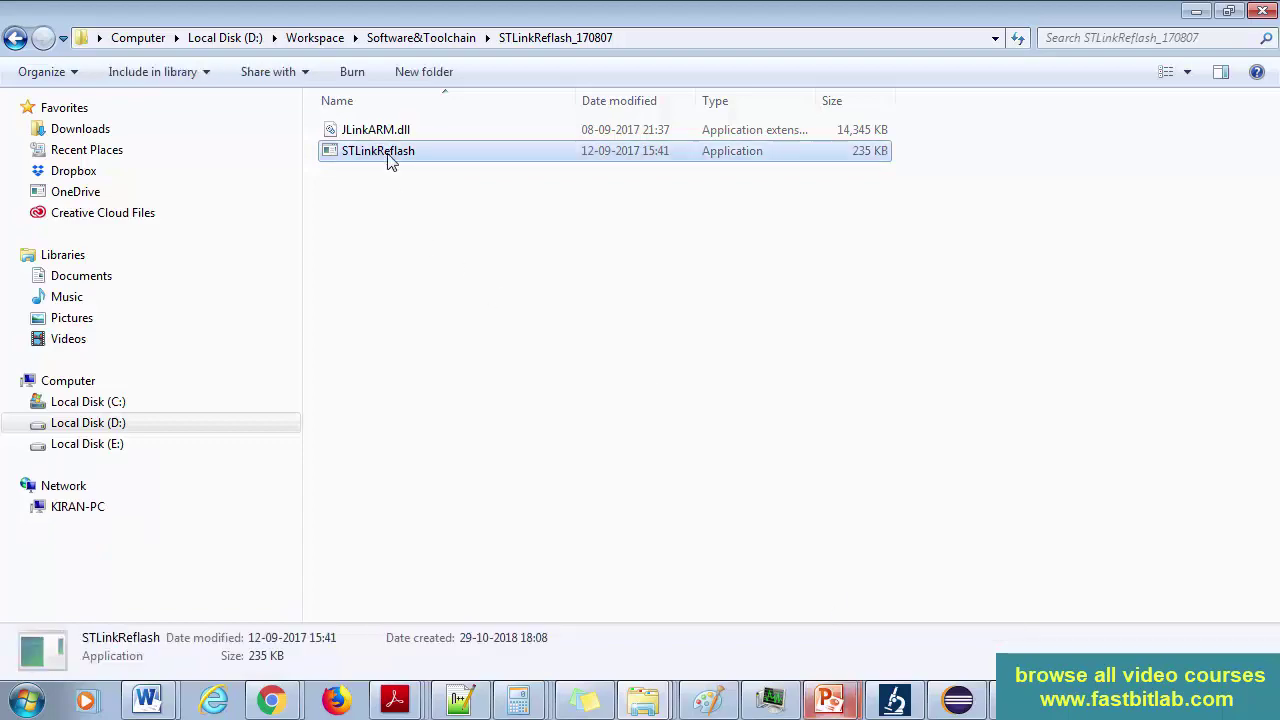
{"action": "left_click", "coordinate": [695, 368]}
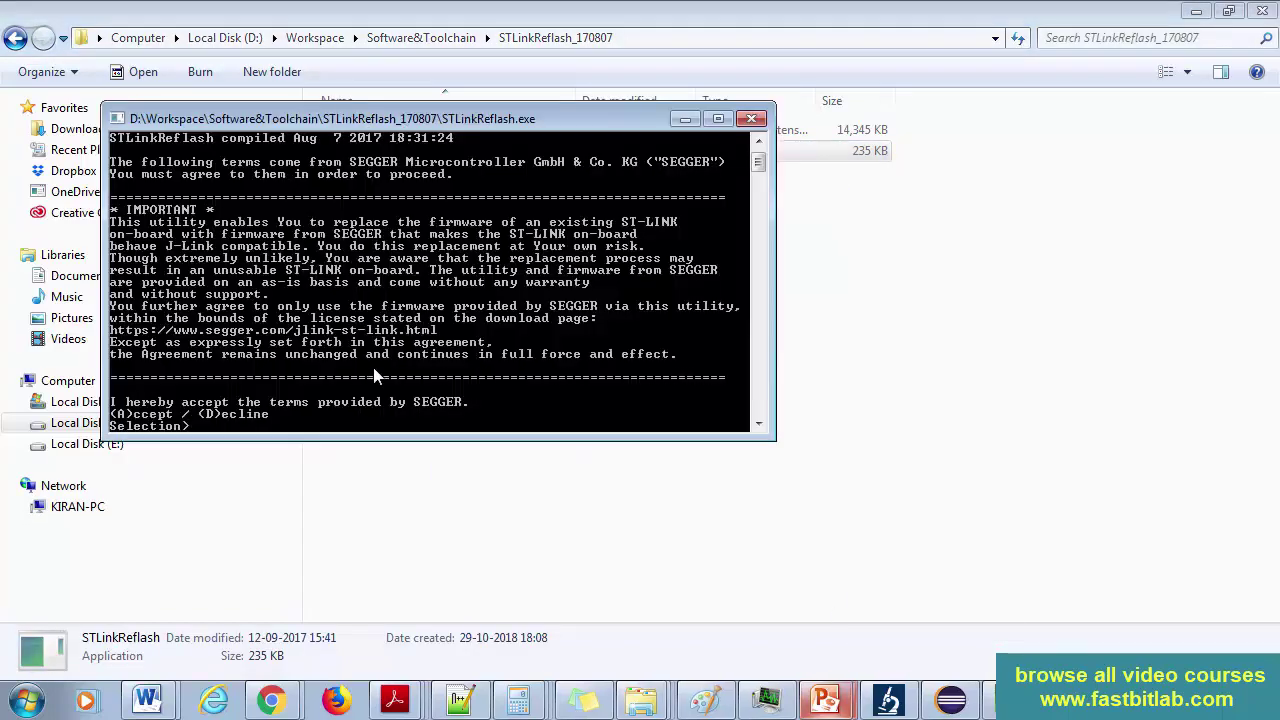
- Accept the SEGGER and STMicroelectronics terms with A and try option 1, Upgrade to J-Link
{"action": "type", "text": "A"}
{"action": "key", "text": "Return"}
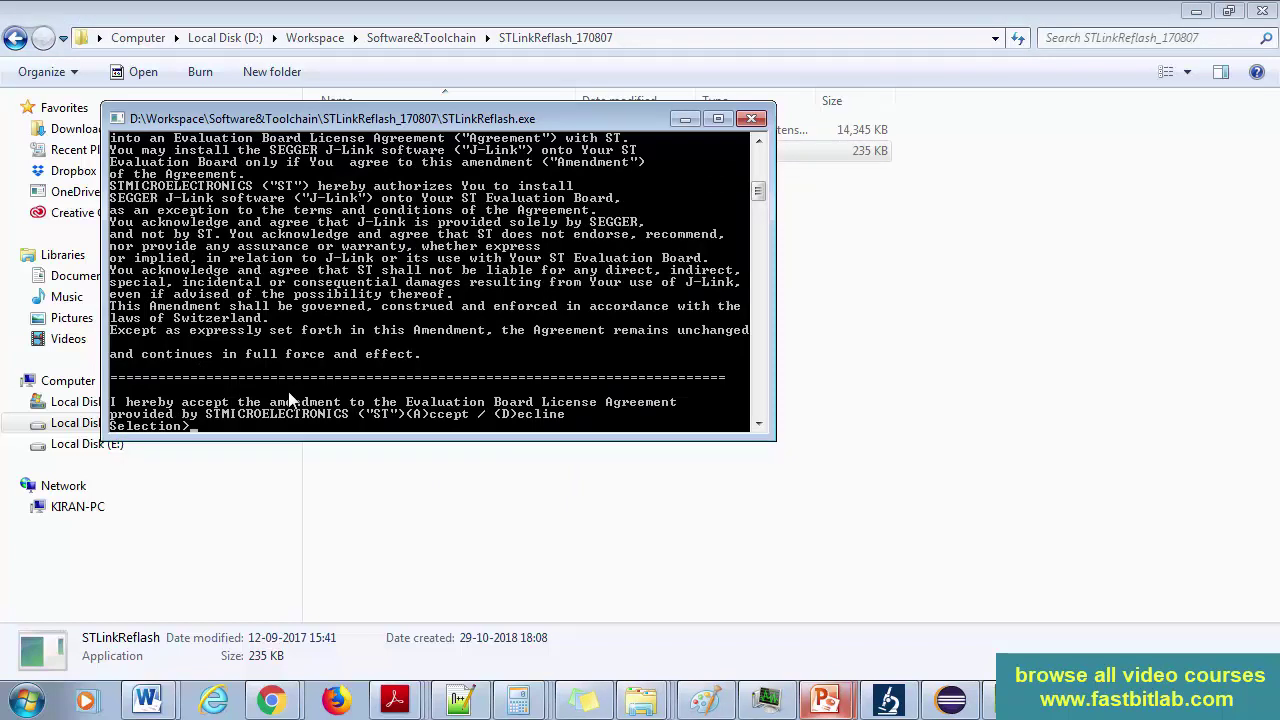
{"action": "type", "text": "A"}
{"action": "key", "text": "Return"}
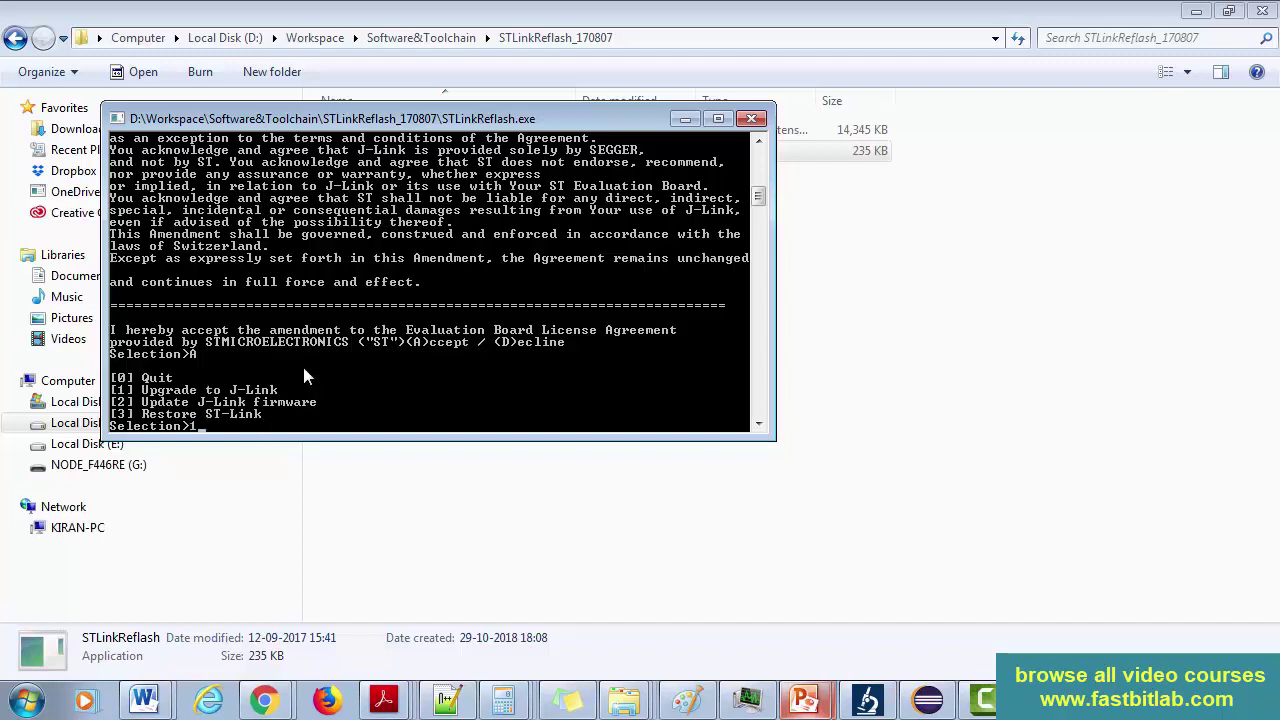
{"action": "key", "text": "Return"}
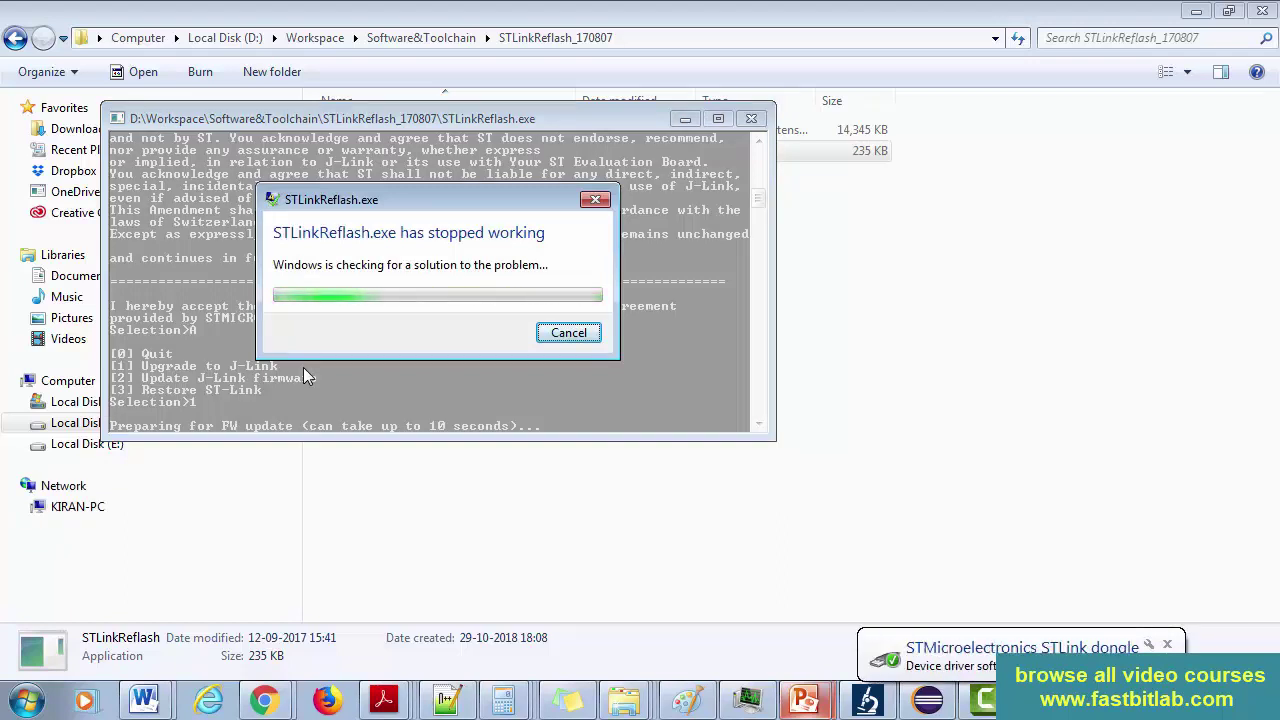
{"action": "left_click", "coordinate": [571, 335]}
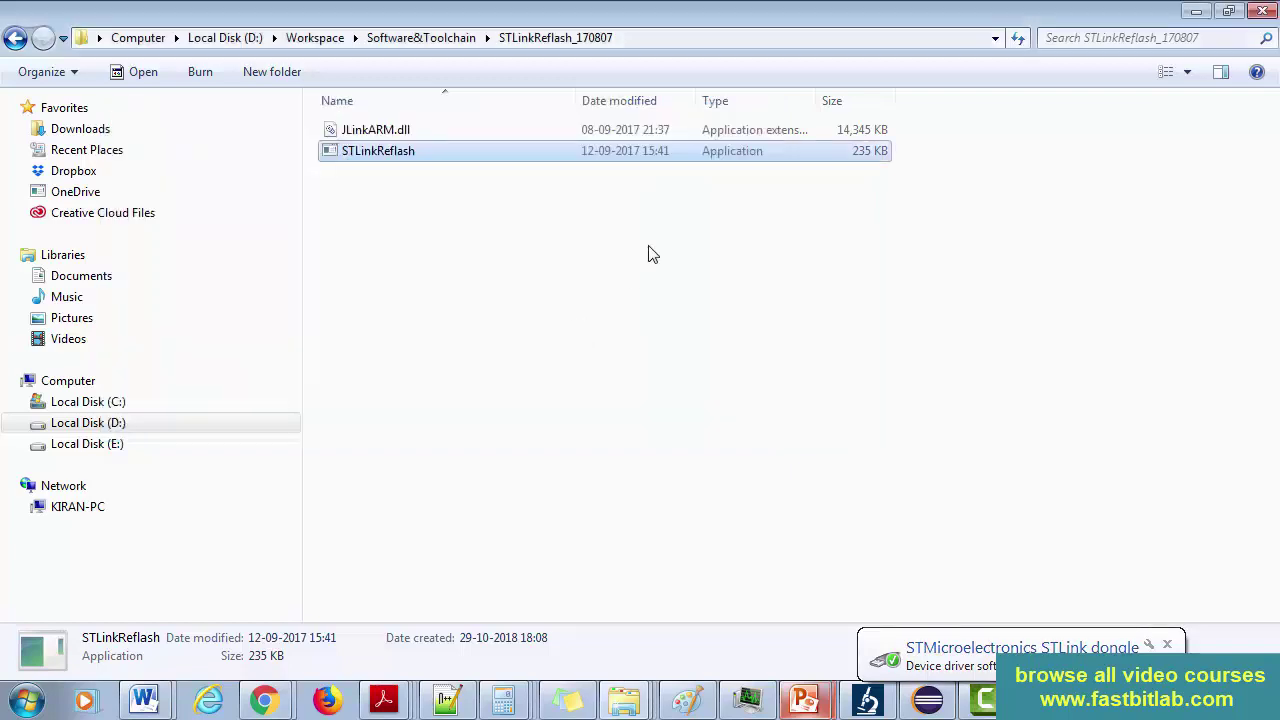
- Run STLinkReflash again and accept both the SEGGER and the STMicroelectronics license terms with a
{"action": "double_click", "coordinate": [376, 151]}
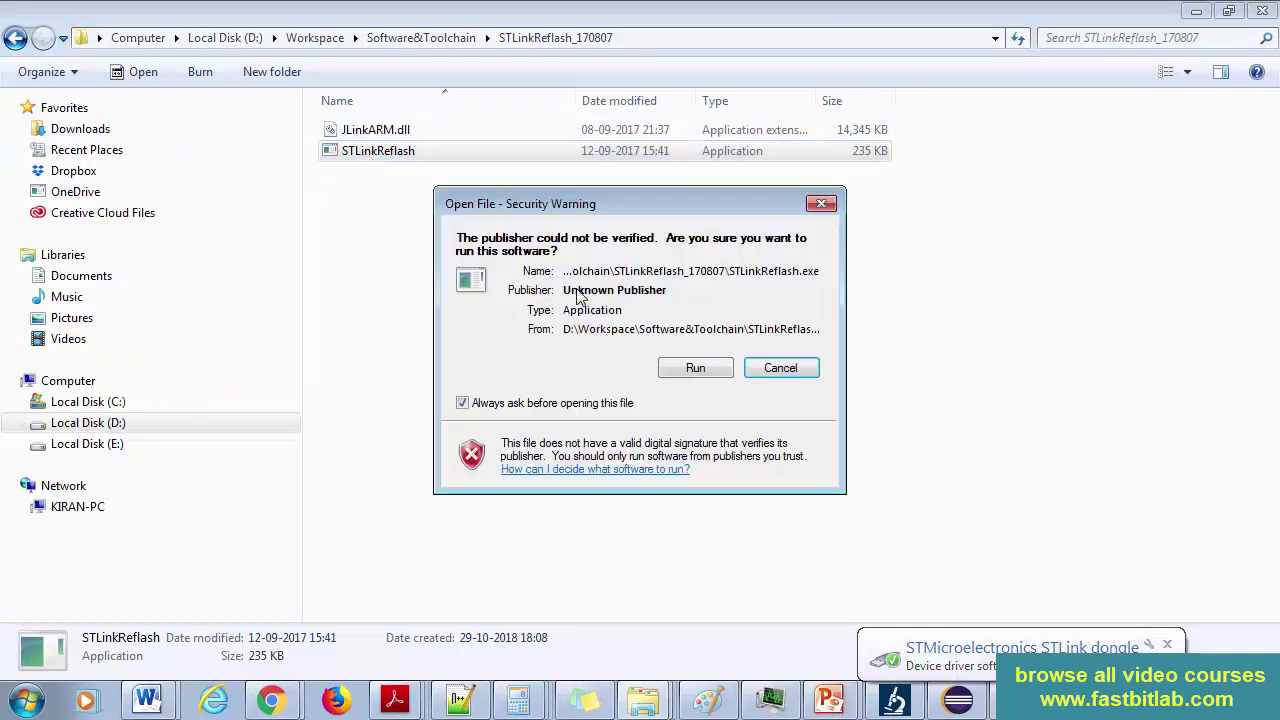
{"action": "key", "text": "Return"}
{"action": "type", "text": "a"}
{"action": "key", "text": "Return"}
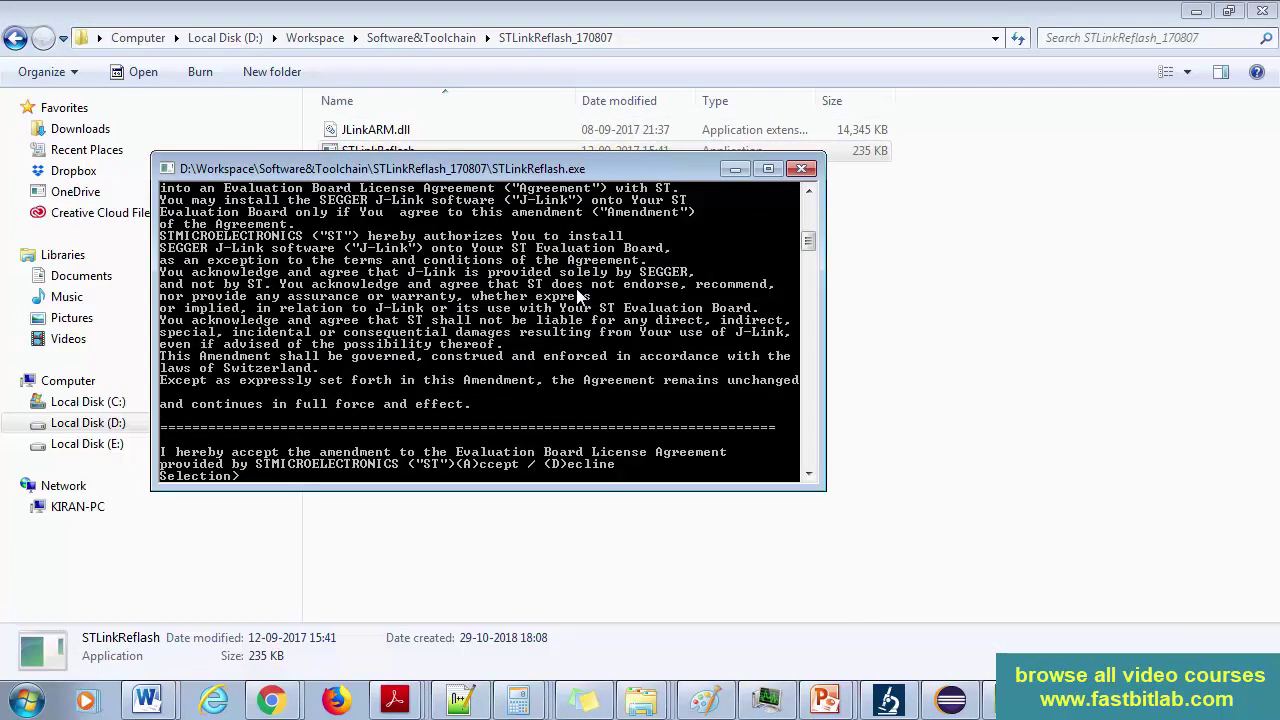
{"action": "type", "text": "a"}
{"action": "key", "text": "Return"}
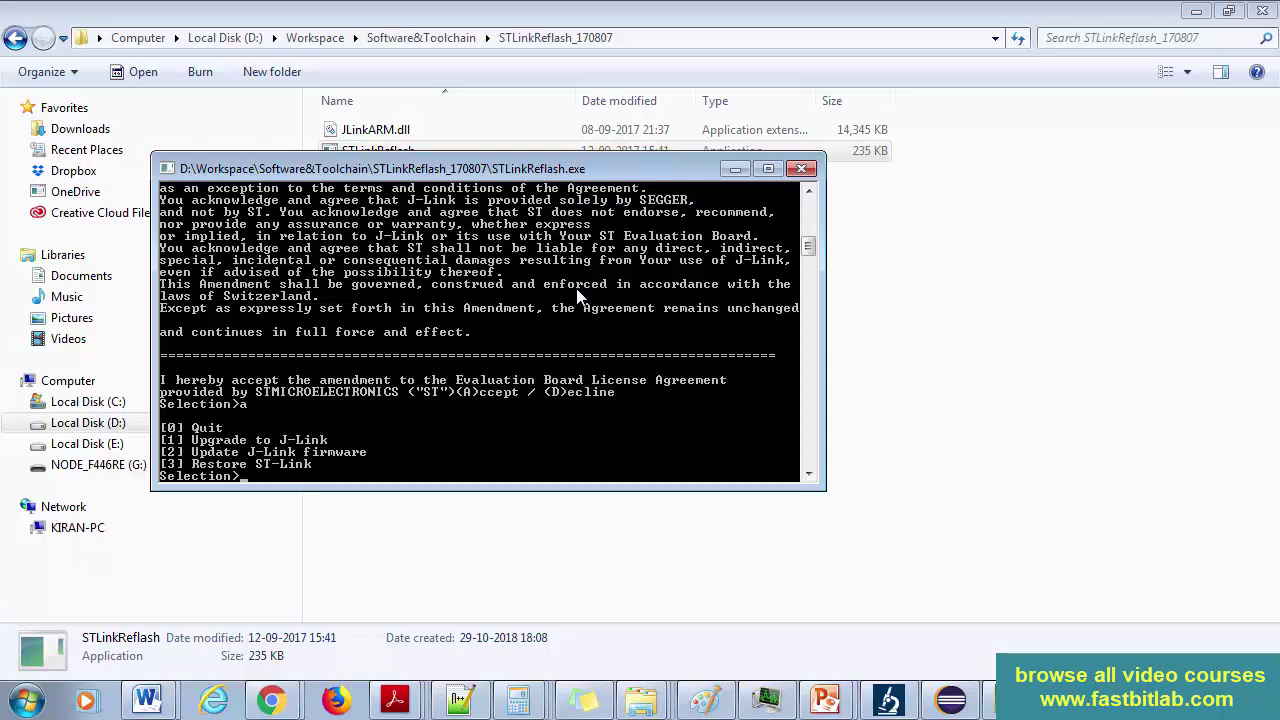
- Upgrade the on-board ST-LINK to J-Link with option 1 and quit the utility with option 0
{"action": "key", "text": "Return"}
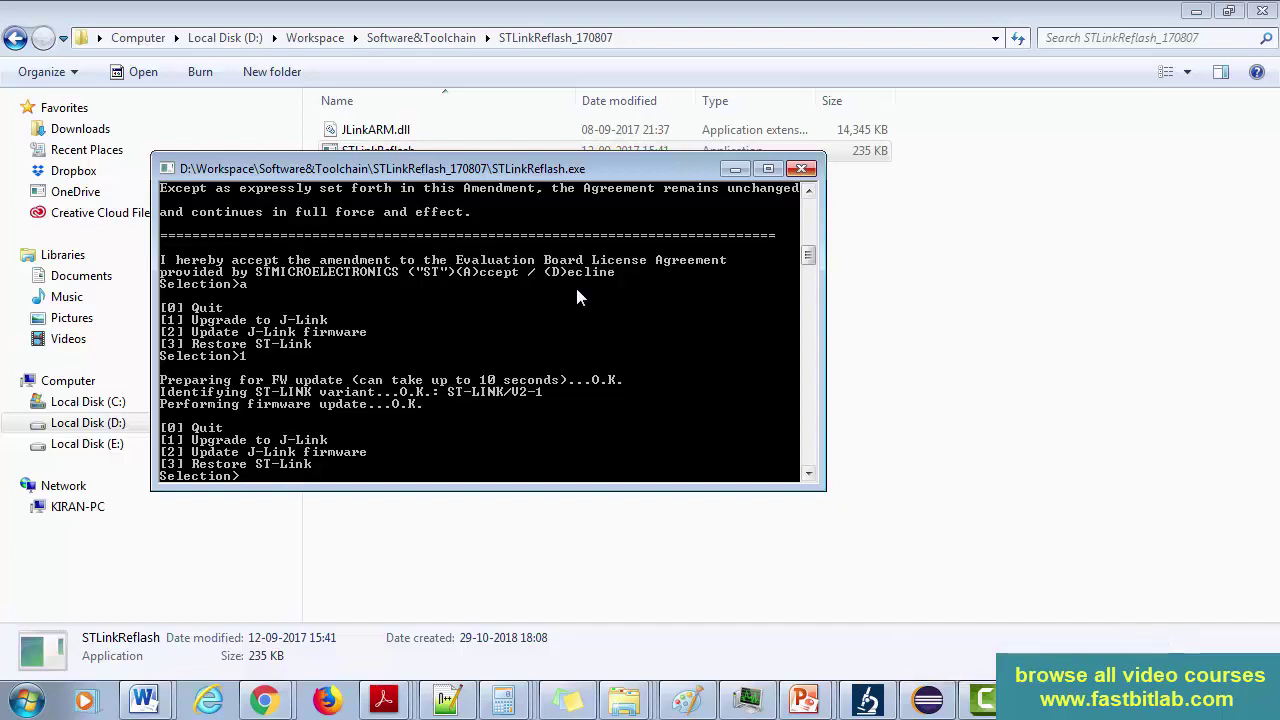
{"action": "type", "text": "0"}
{"action": "key", "text": "Return"}
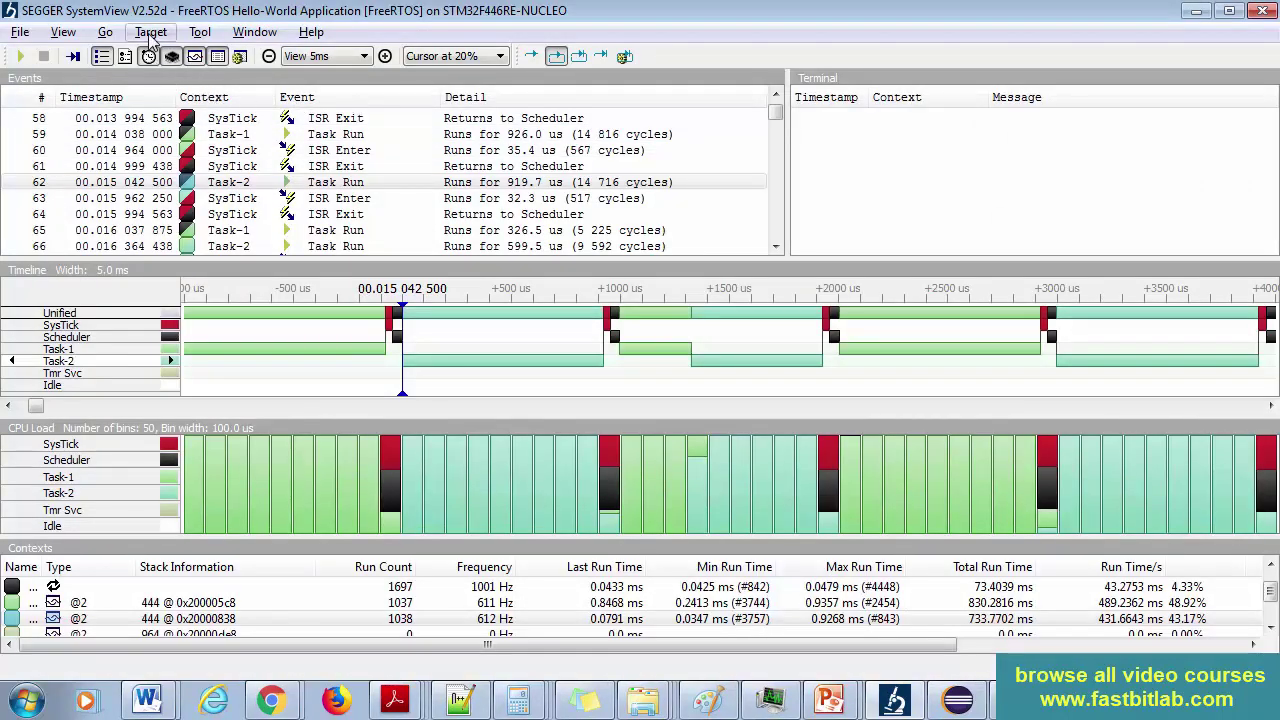
- Start a recording in SEGGER SystemView and configure the connection for a CORTEX-M4 device using SWD at 8000 kHz
{"action": "left_click", "coordinate": [151, 32]}
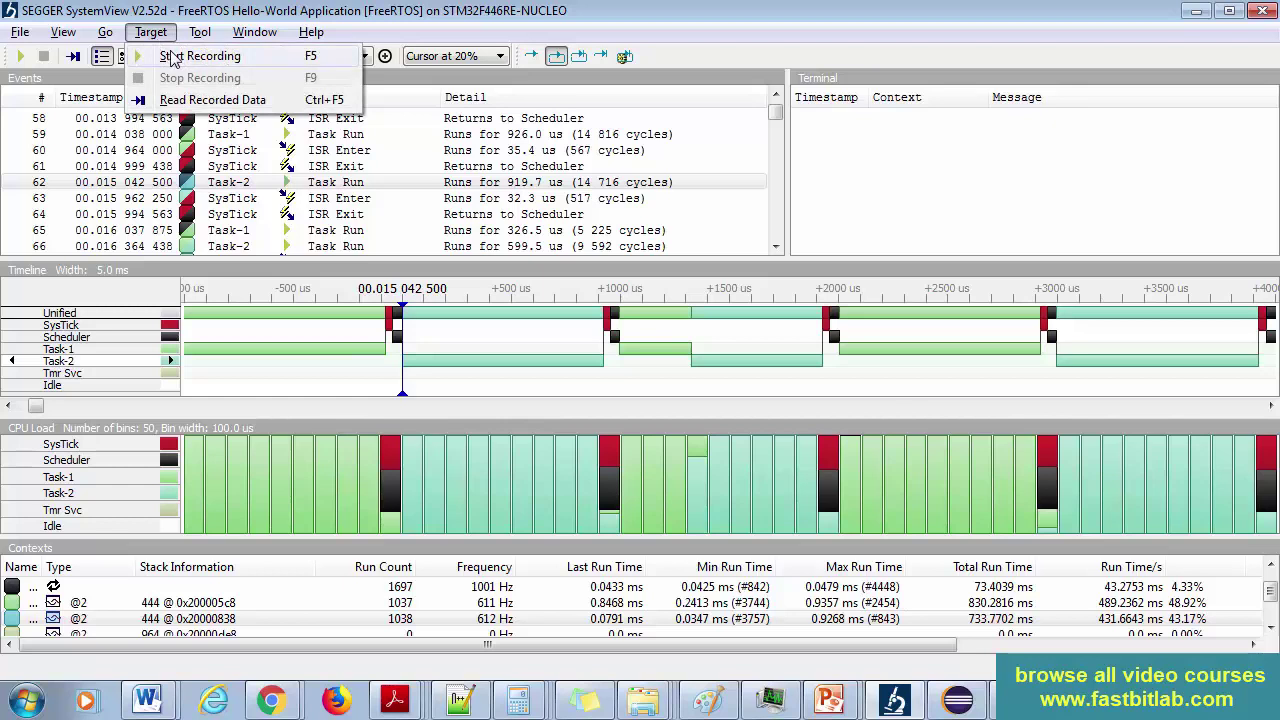
{"action": "left_click", "coordinate": [172, 56]}
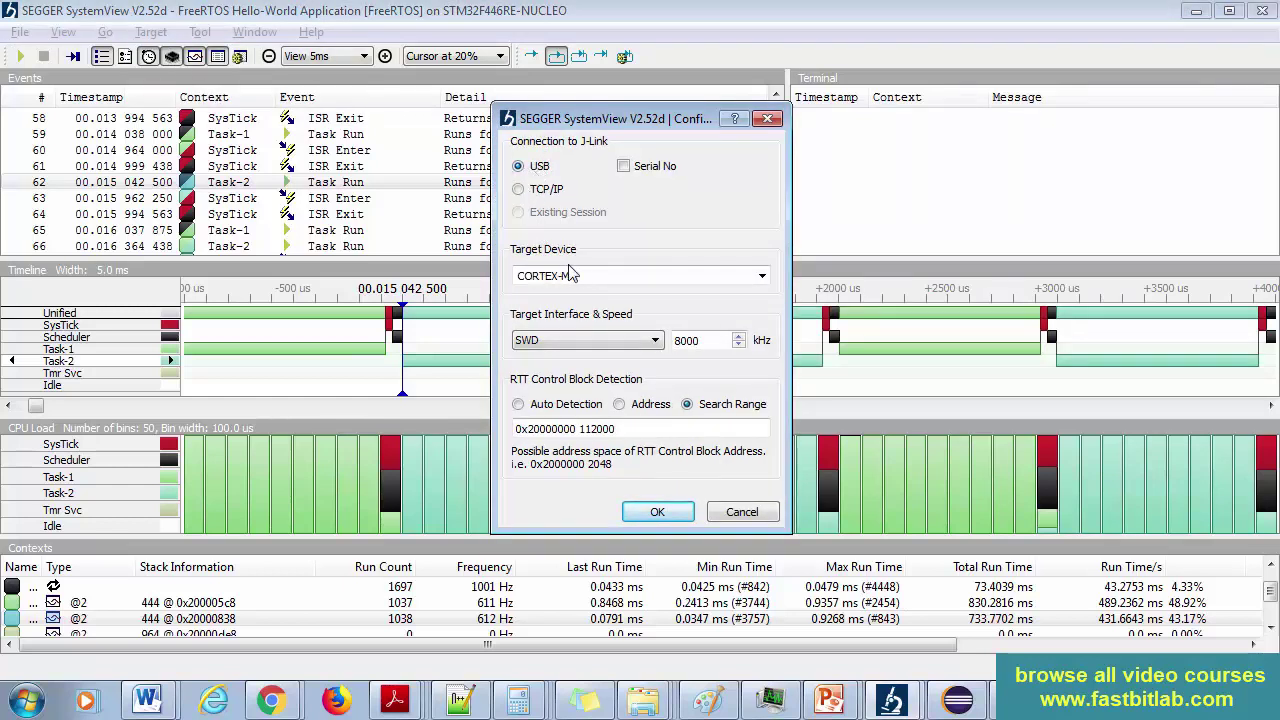
{"action": "left_click_drag", "start_coordinate": [584, 276], "coordinate": [458, 288]}
{"action": "left_click", "coordinate": [535, 281]}
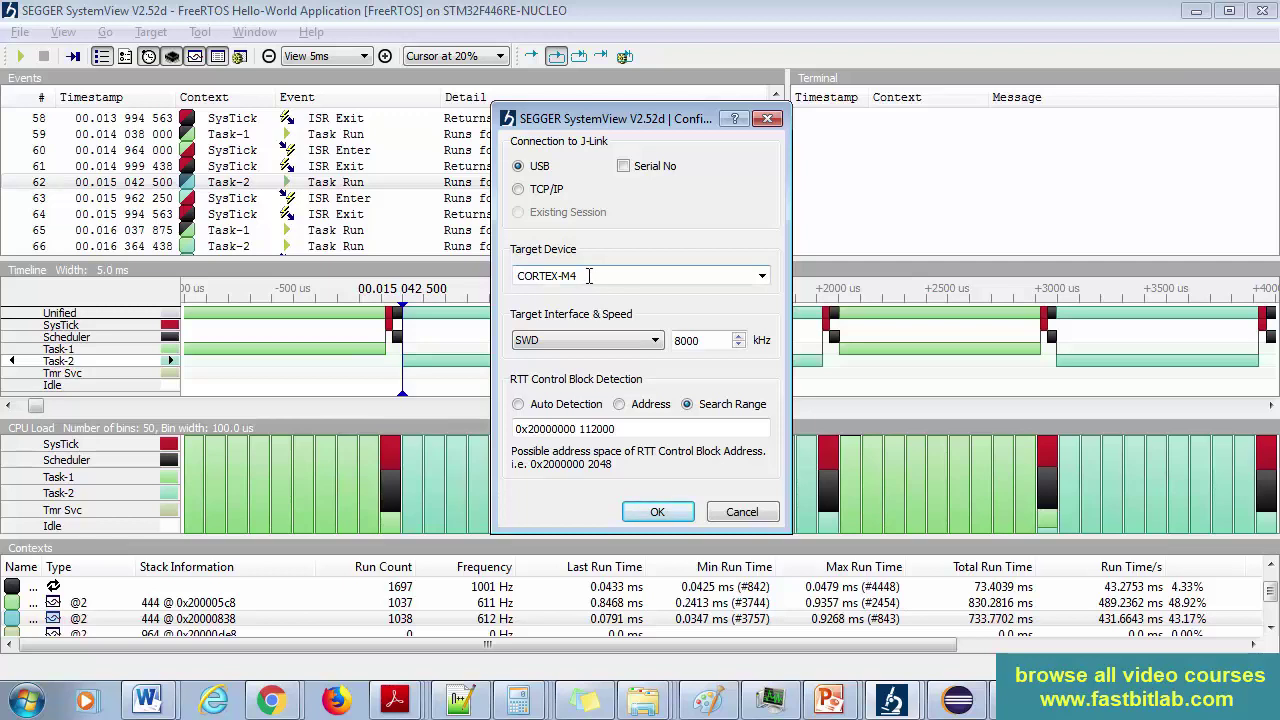
{"action": "left_click_drag", "start_coordinate": [581, 277], "coordinate": [502, 277]}
{"action": "left_click", "coordinate": [608, 274]}
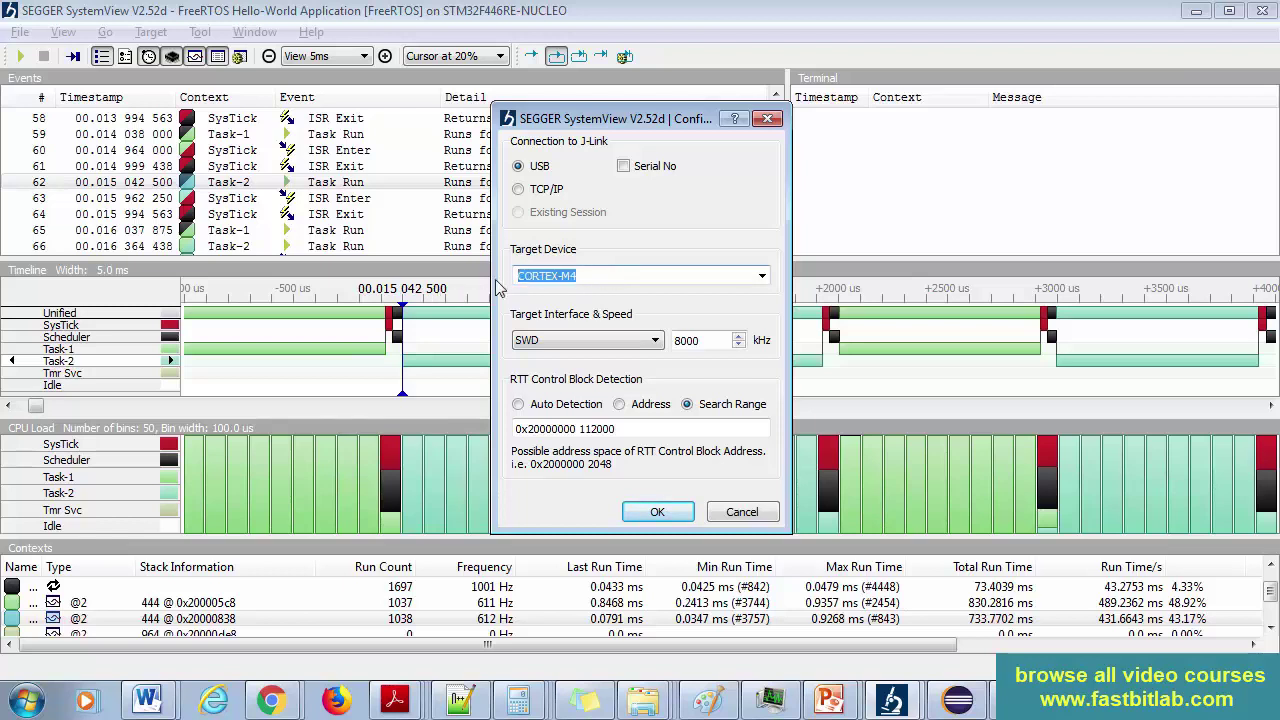
{"action": "left_click", "coordinate": [554, 342]}
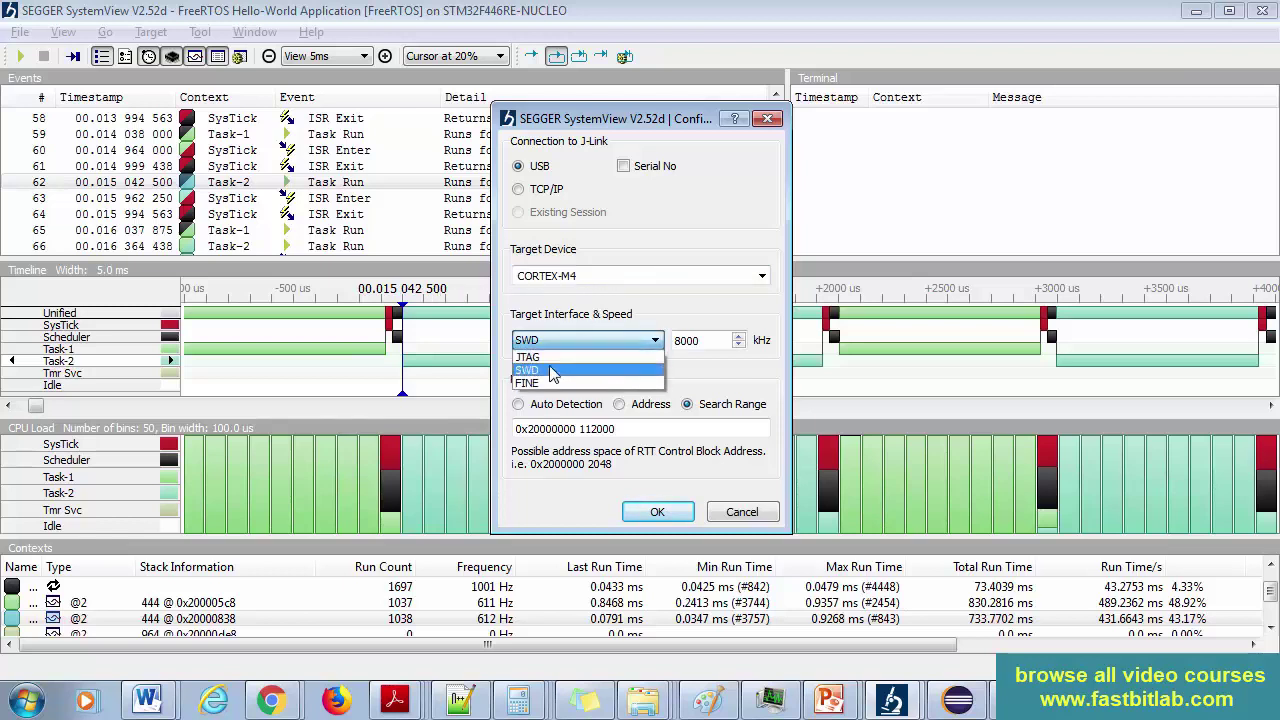
{"action": "left_click", "coordinate": [553, 368]}
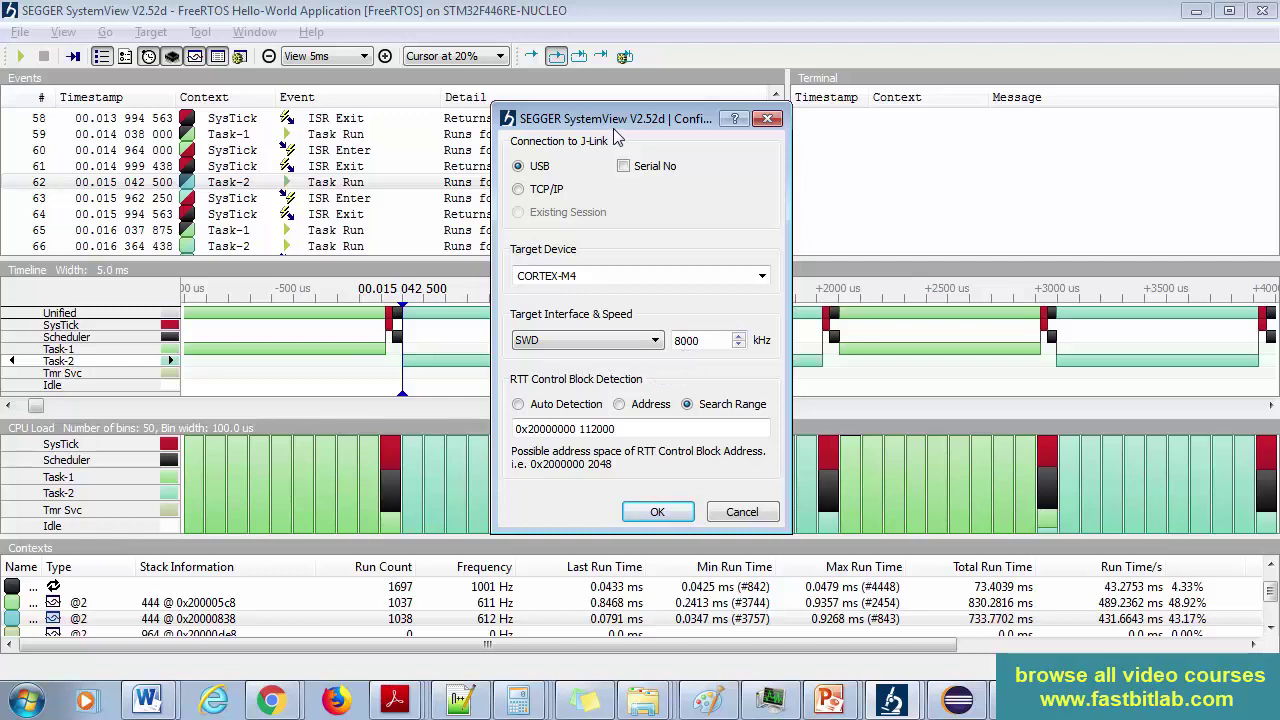
{"action": "double_click", "coordinate": [684, 281]}
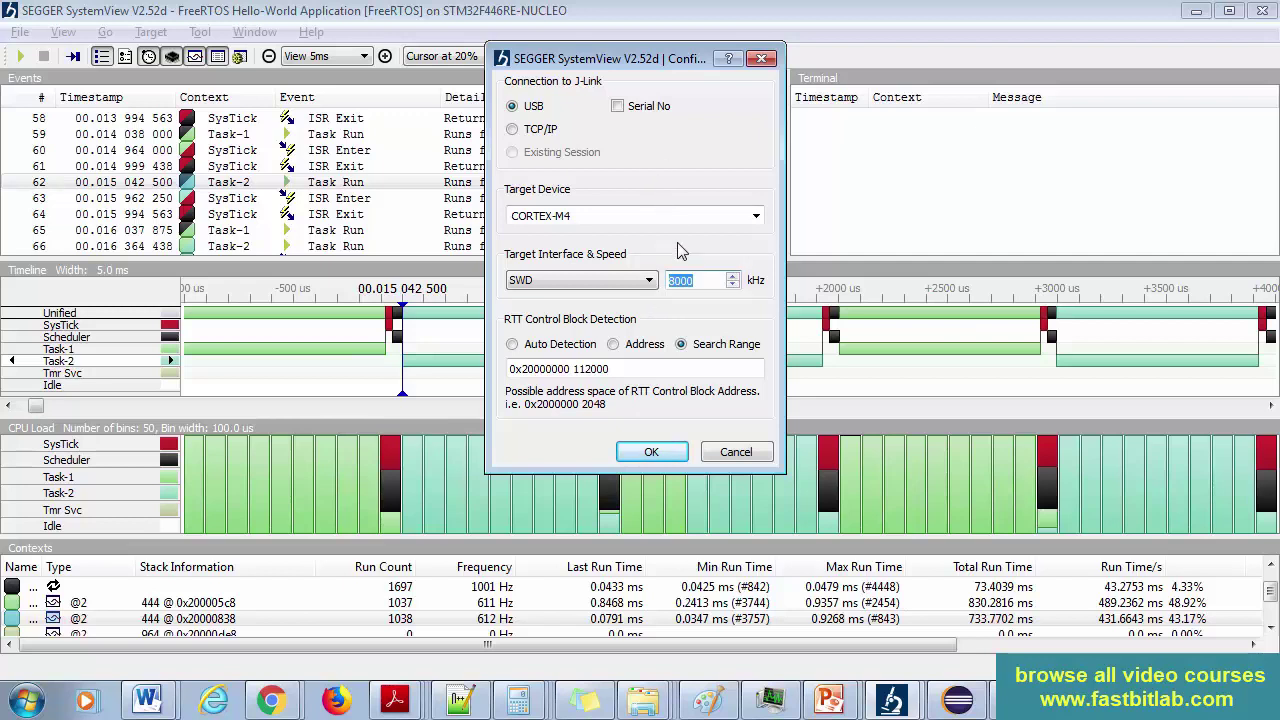
{"action": "left_click", "coordinate": [698, 286]}
- Switch the RTT control block detection to Address and clear the existing search range value
{"action": "left_click", "coordinate": [648, 349]}
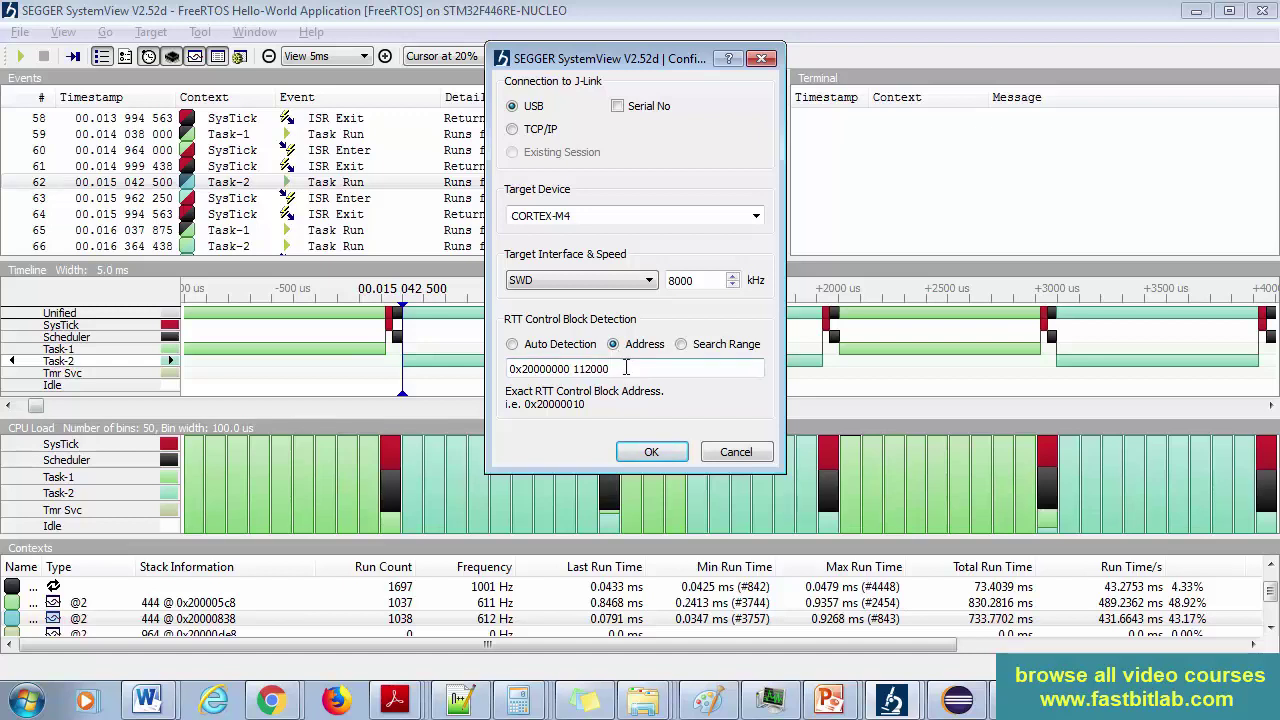
{"action": "left_click_drag", "start_coordinate": [625, 368], "coordinate": [452, 390]}
{"action": "key", "text": "BackSpace"}
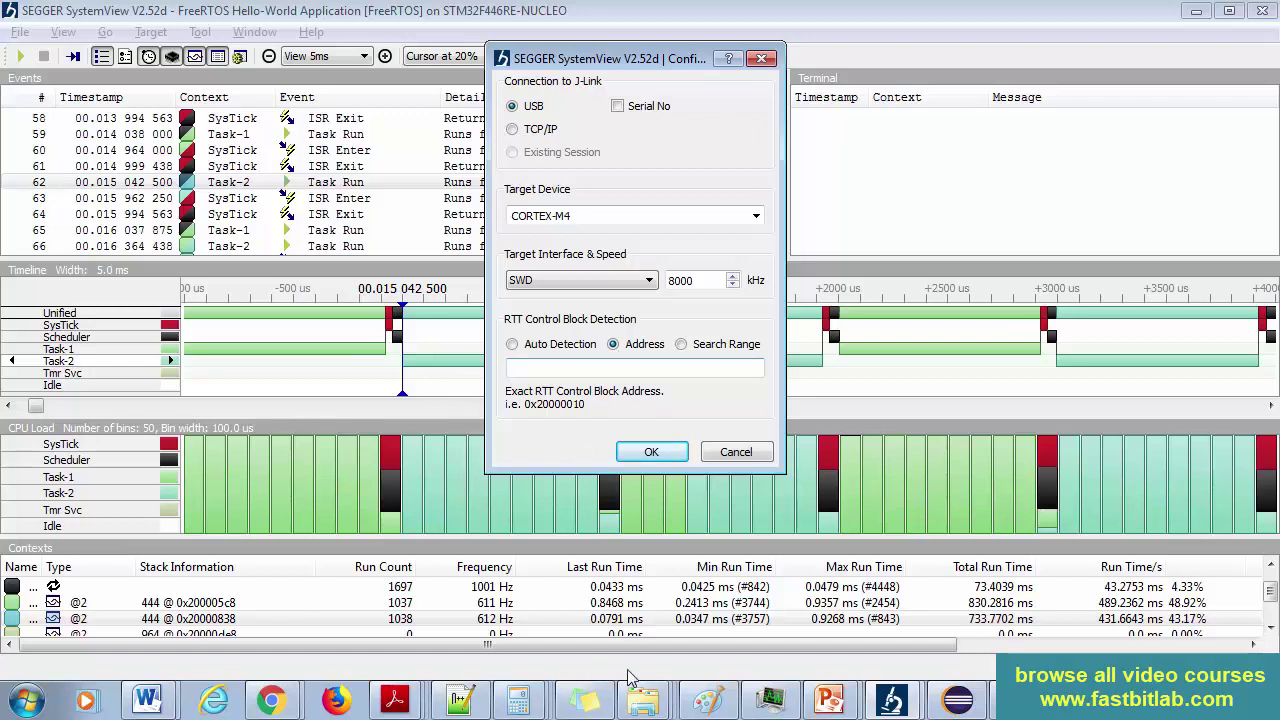
- Switch to Notepad++, copy the RTT buffer start address 0x20013690 from the notes, and return to SystemView
{"action": "left_click", "coordinate": [459, 700]}
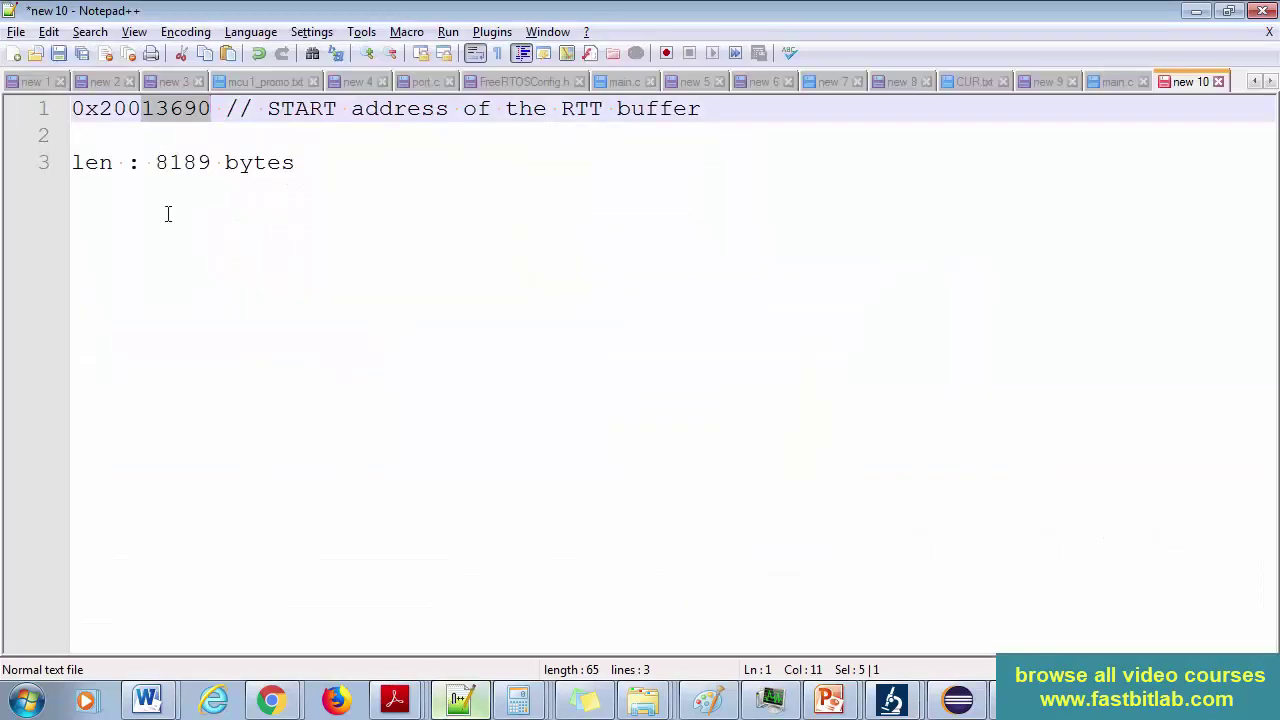
{"action": "double_click", "coordinate": [177, 111]}
{"action": "right_click", "coordinate": [177, 113]}
{"action": "left_click", "coordinate": [231, 146]}
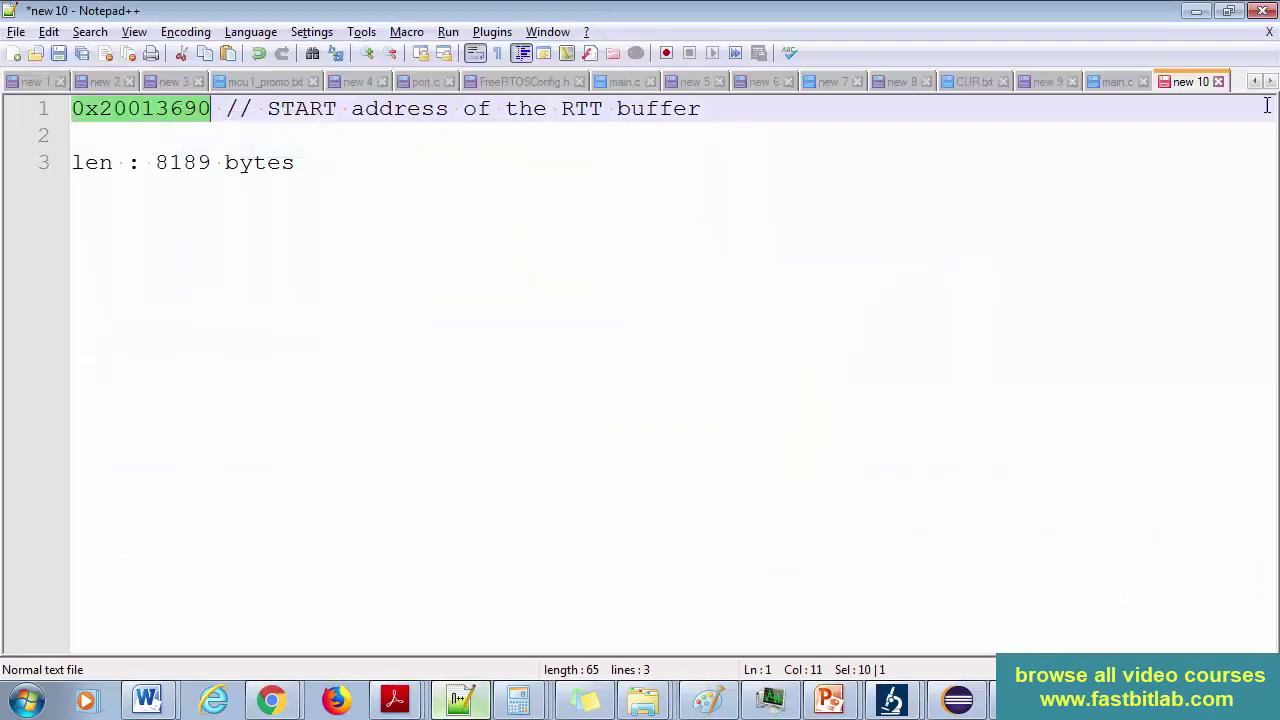
{"action": "left_click", "coordinate": [1196, 11]}
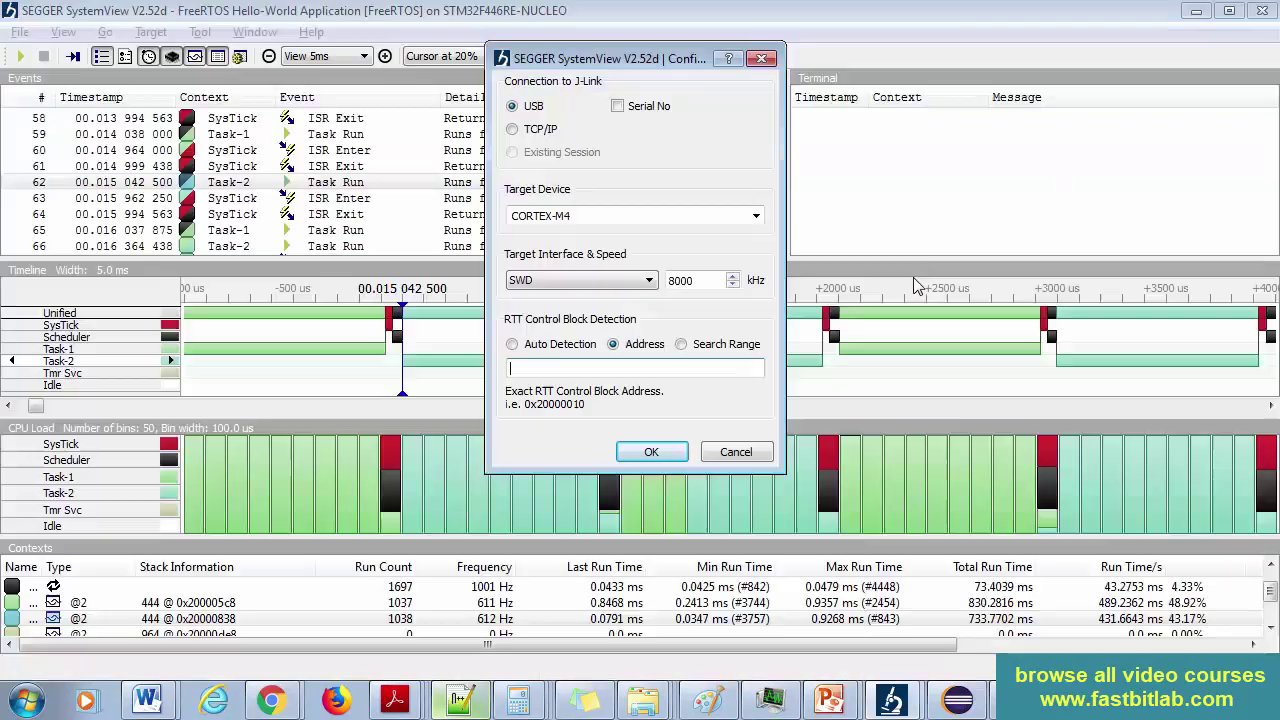
- Paste 0x20013690 as the exact RTT control block address and try to start the recording
{"action": "right_click", "coordinate": [627, 367]}
{"action": "left_click", "coordinate": [682, 478]}
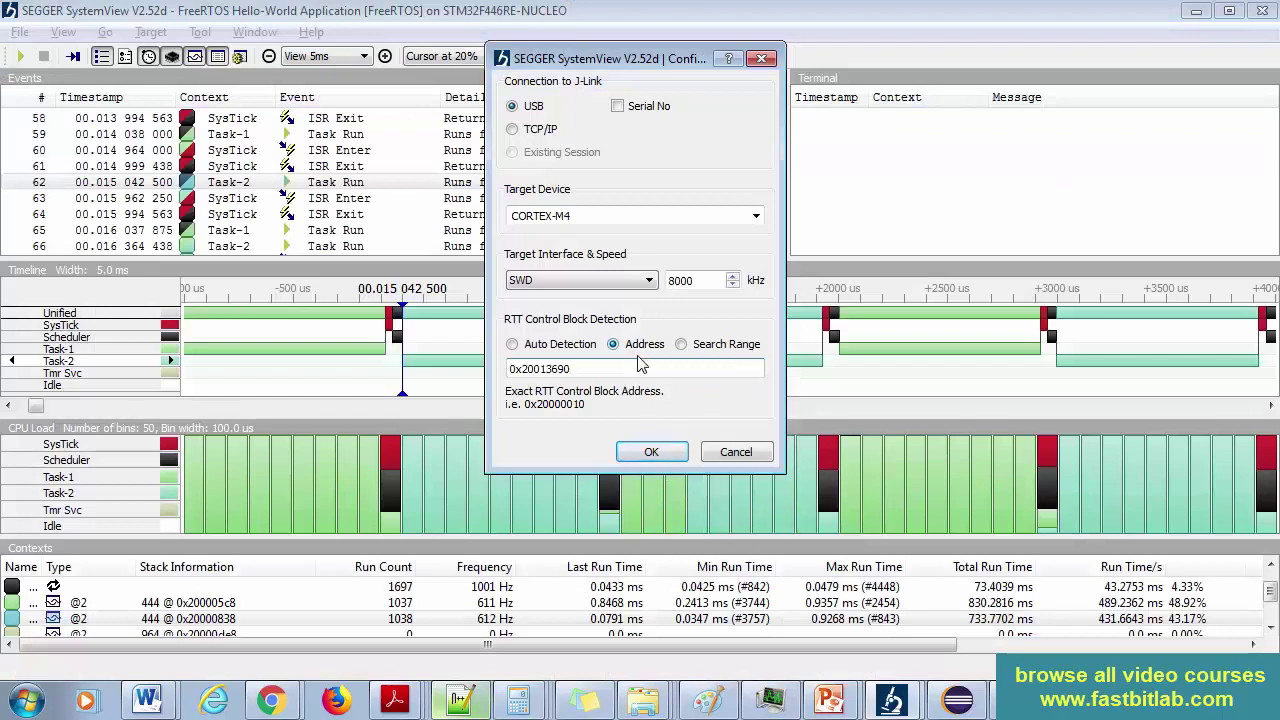
{"action": "left_click", "coordinate": [645, 452]}
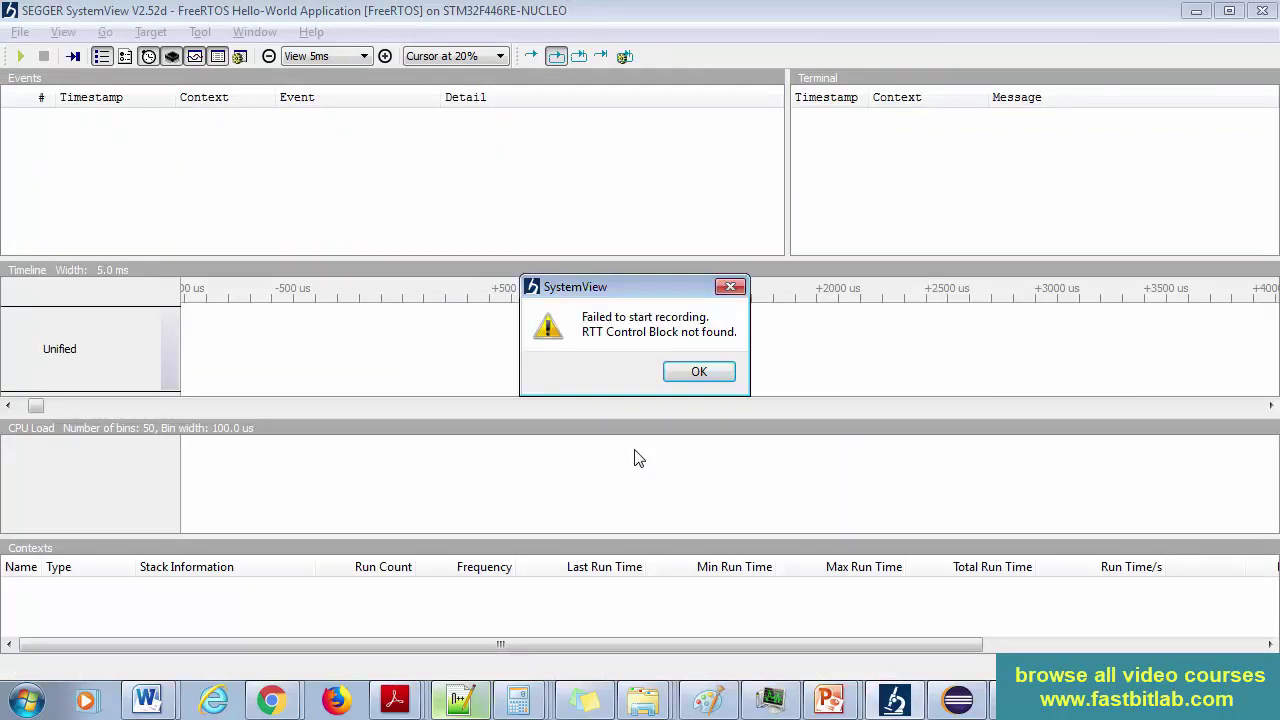
{"action": "left_click", "coordinate": [703, 371]}
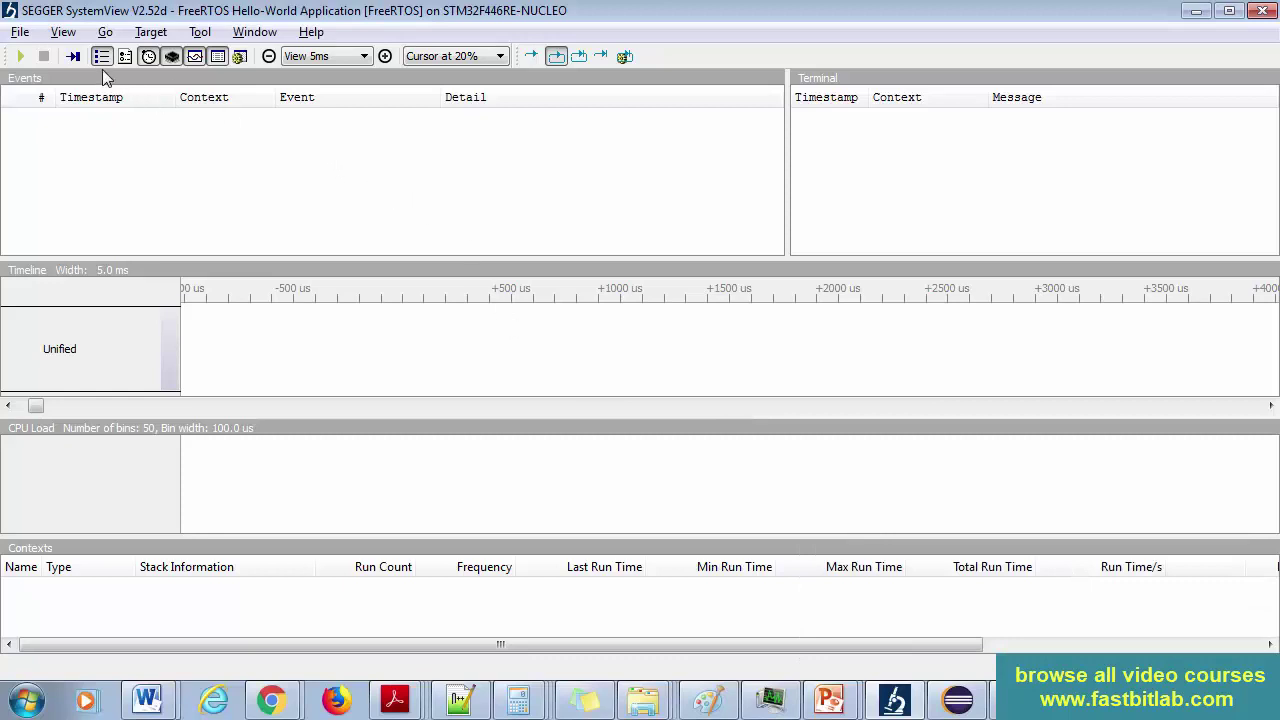
{"action": "left_click", "coordinate": [146, 33]}
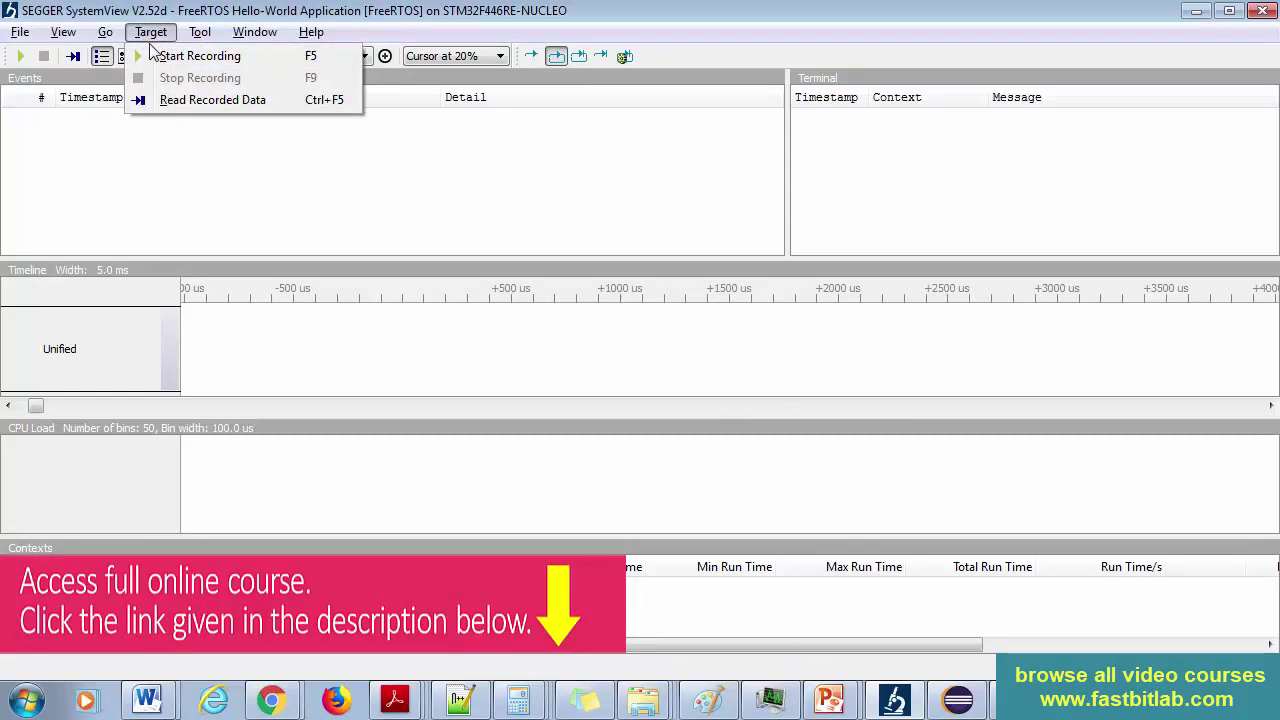
{"action": "left_click", "coordinate": [156, 56]}
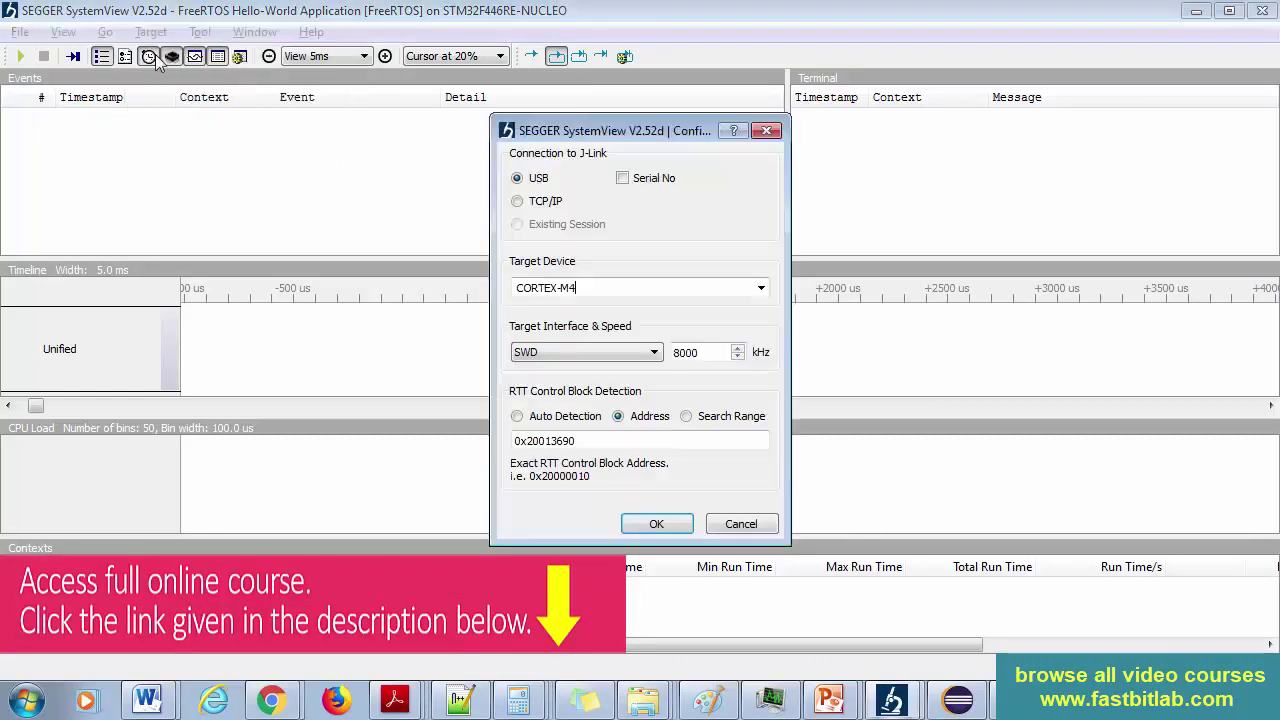
{"action": "left_click", "coordinate": [716, 418]}
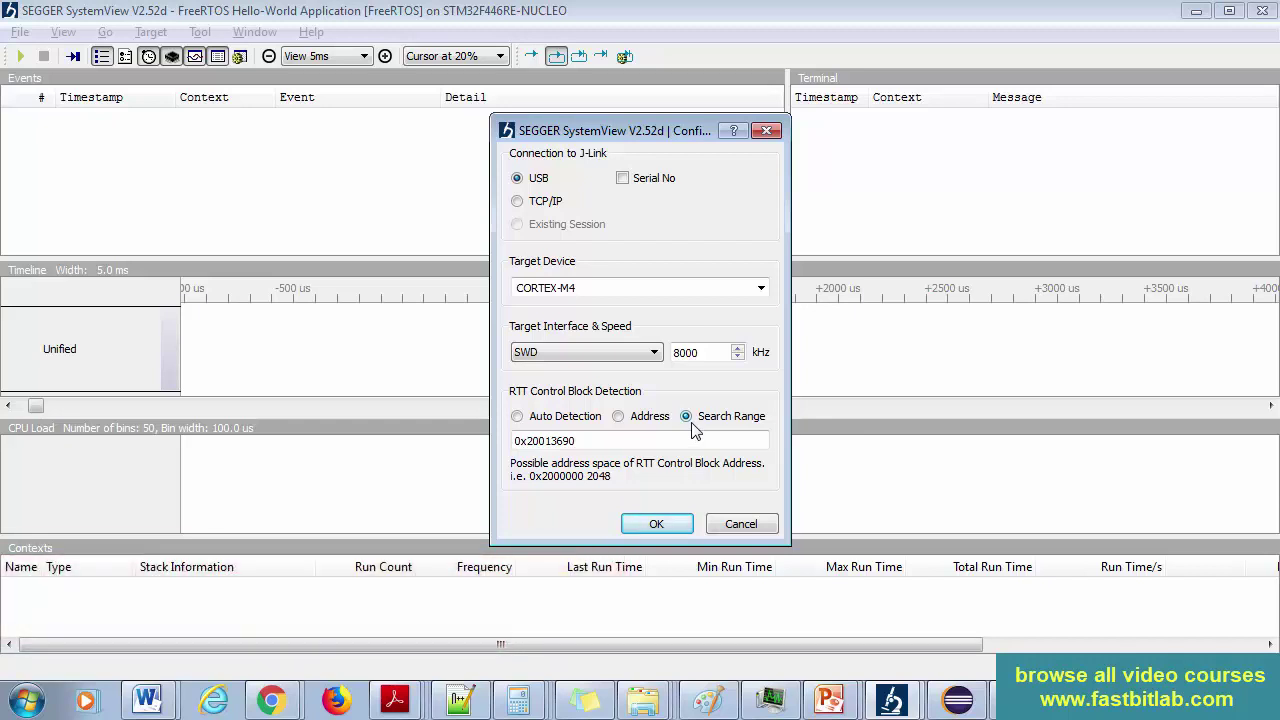
{"action": "left_click", "coordinate": [621, 441]}
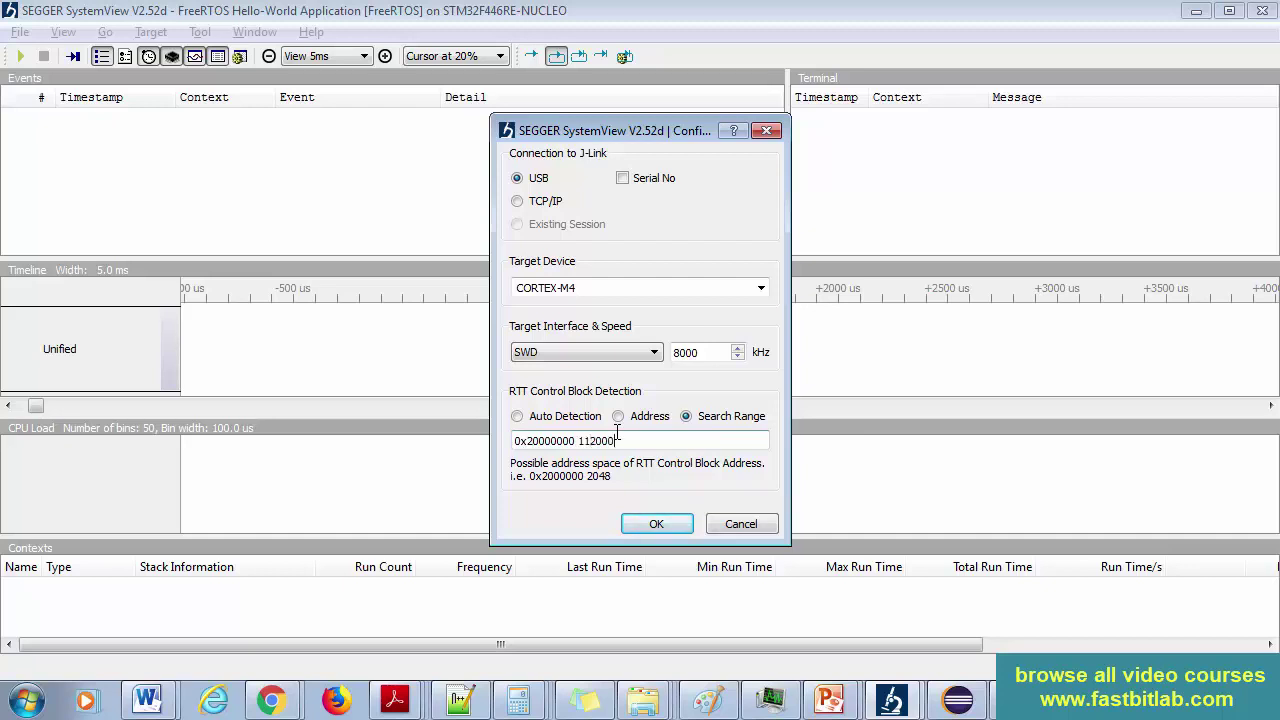
{"action": "double_click", "coordinate": [547, 441]}
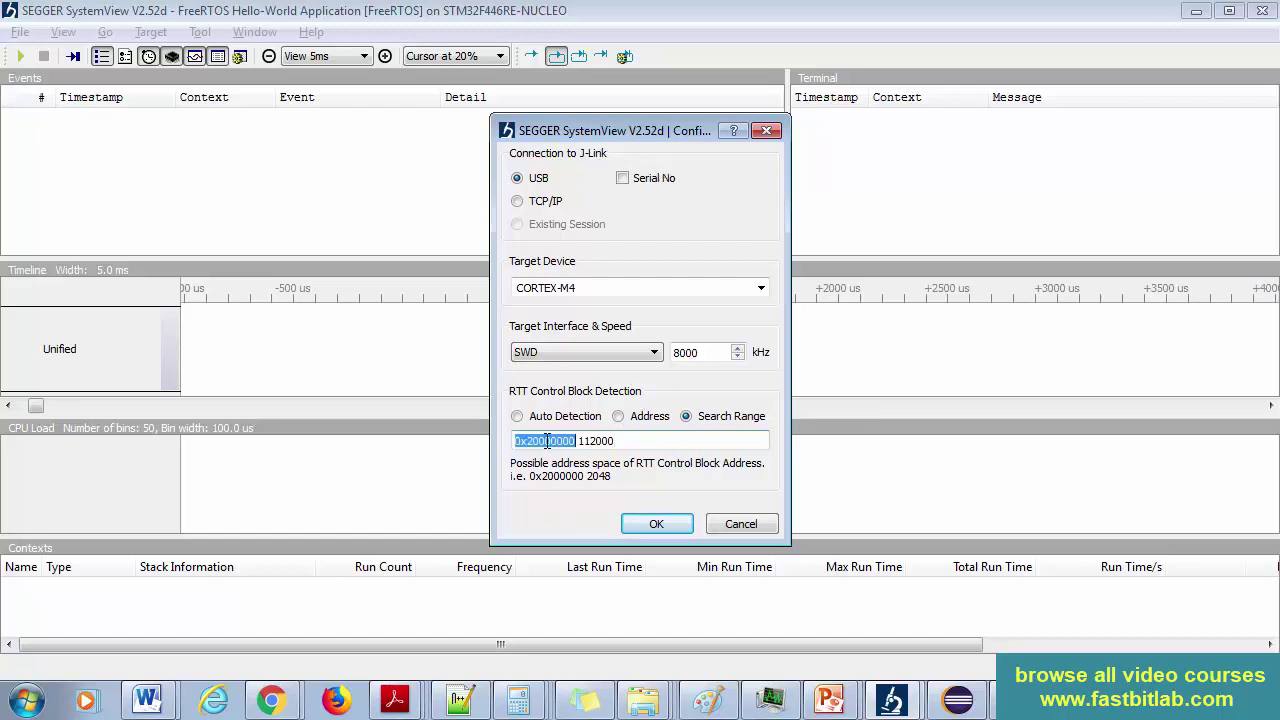
{"action": "double_click", "coordinate": [594, 440]}
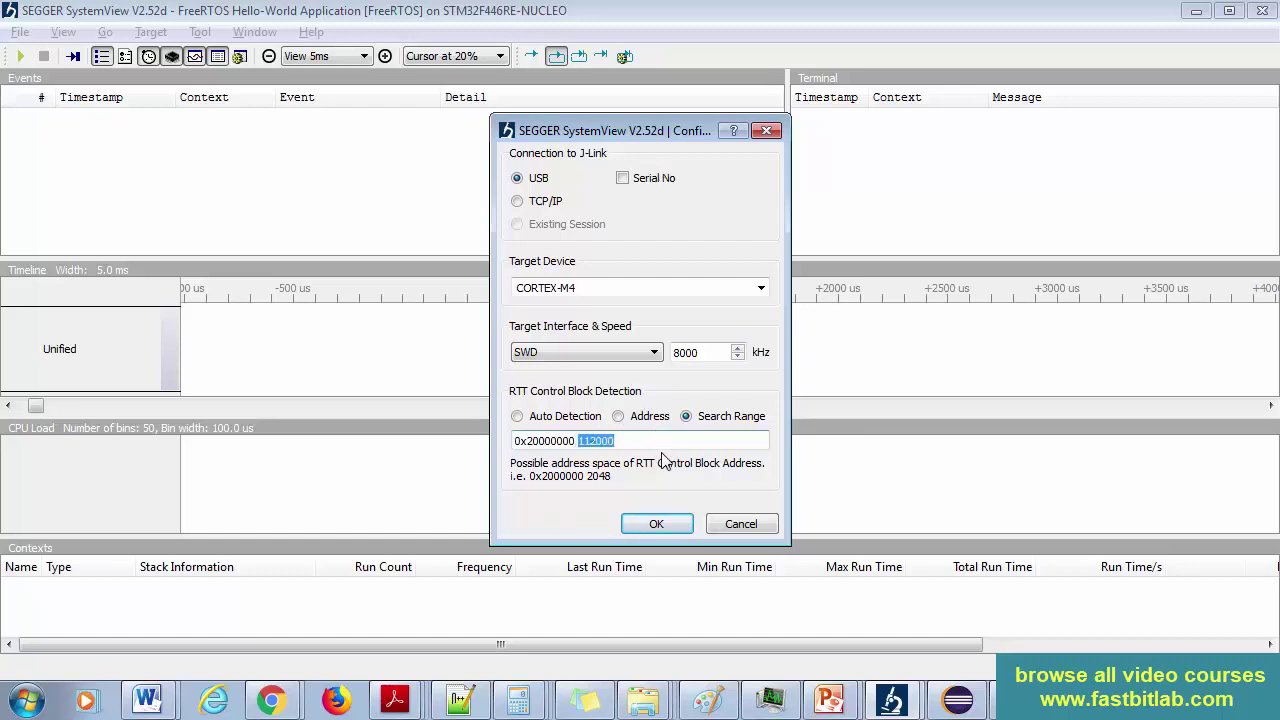
{"action": "left_click", "coordinate": [658, 524]}
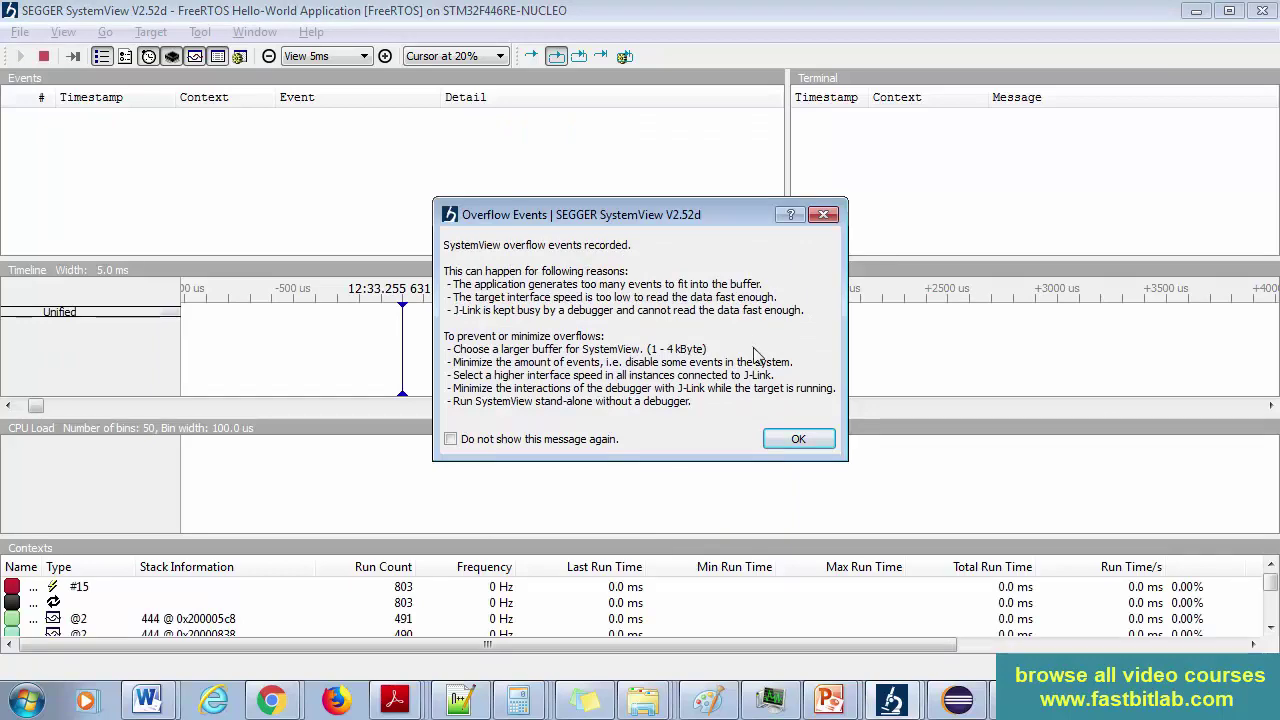
{"action": "left_click", "coordinate": [796, 437]}
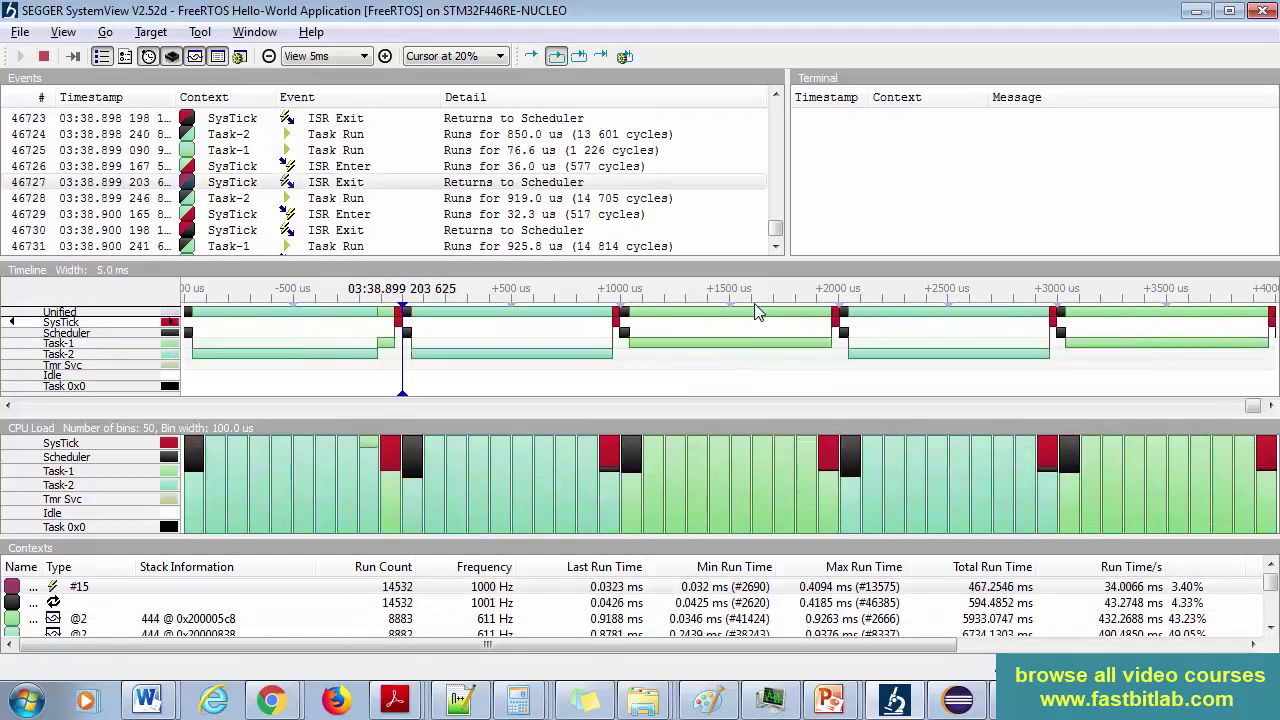
- Stop the recording and start a new one with the same connection settings
{"action": "key", "text": "F9"}
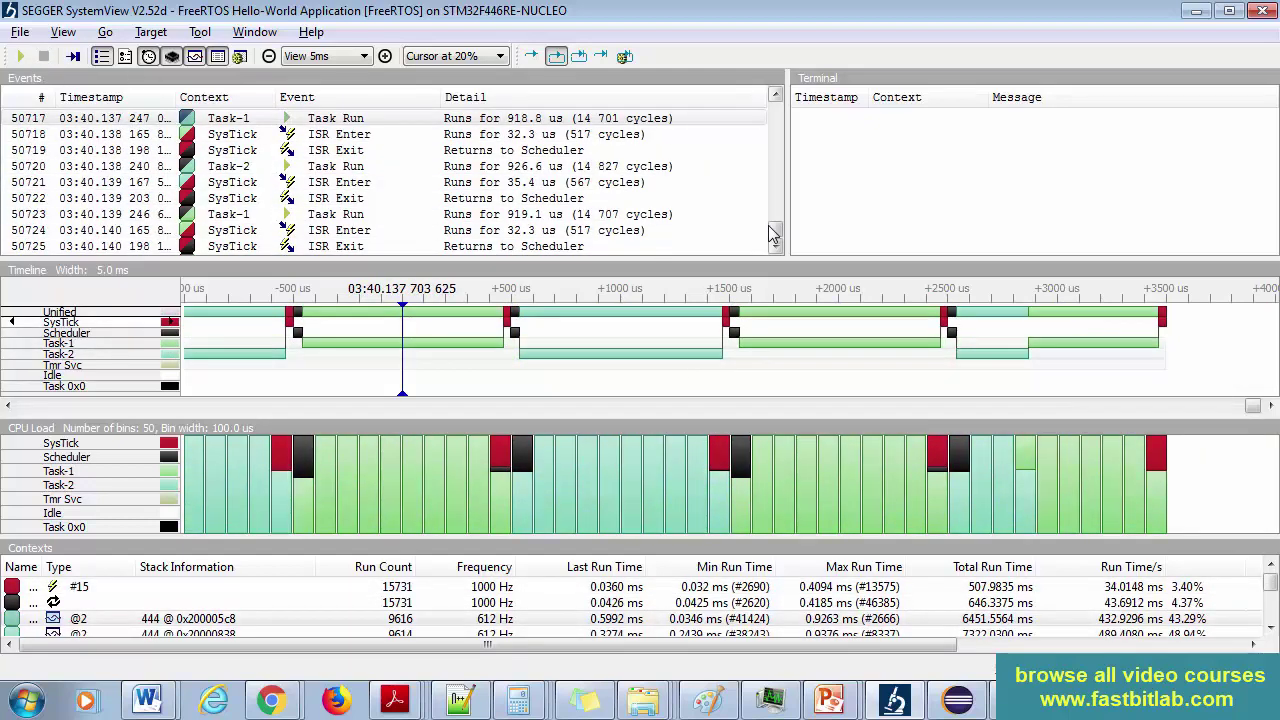
{"action": "left_click_drag", "start_coordinate": [775, 230], "coordinate": [755, 246]}
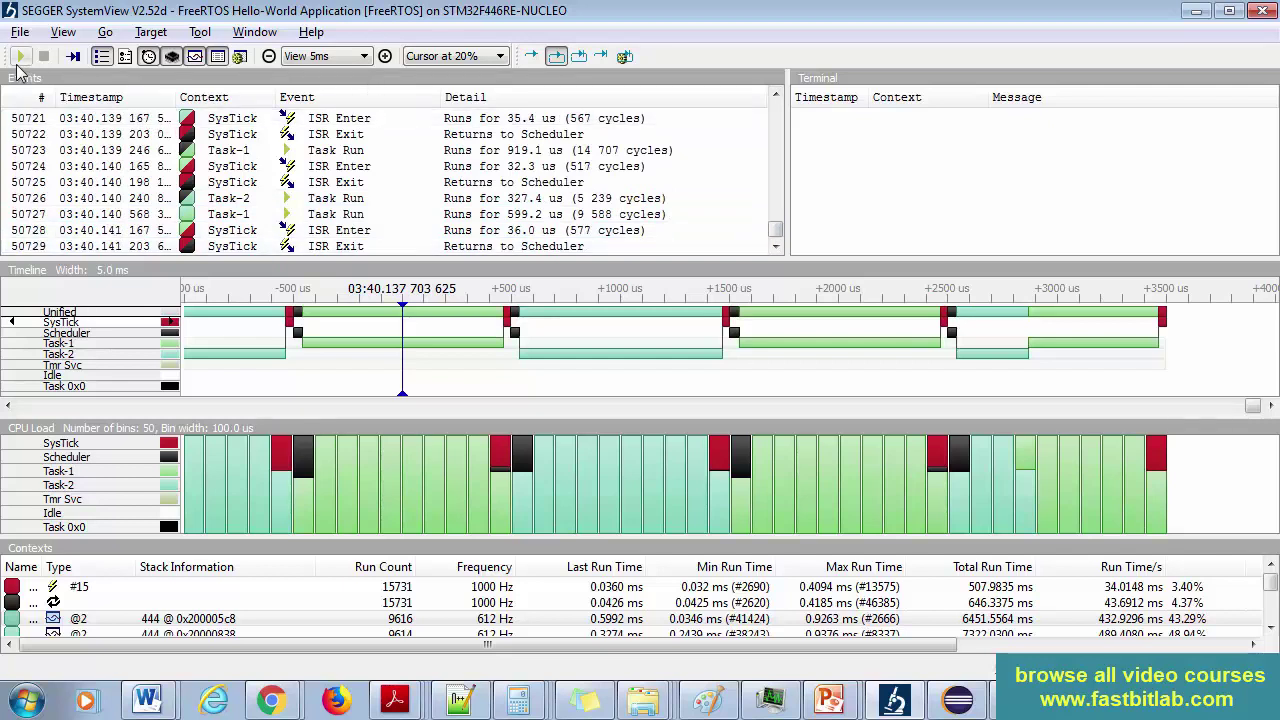
{"action": "left_click", "coordinate": [20, 58]}
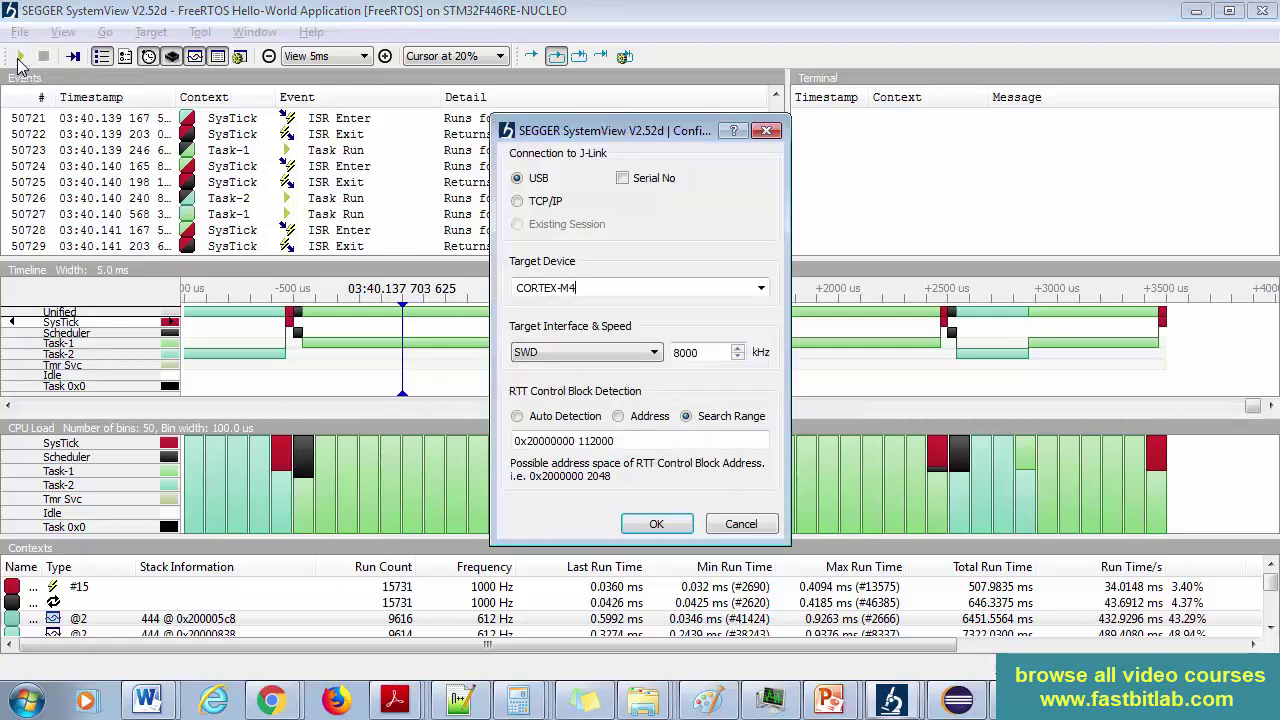
{"action": "left_click", "coordinate": [634, 528]}
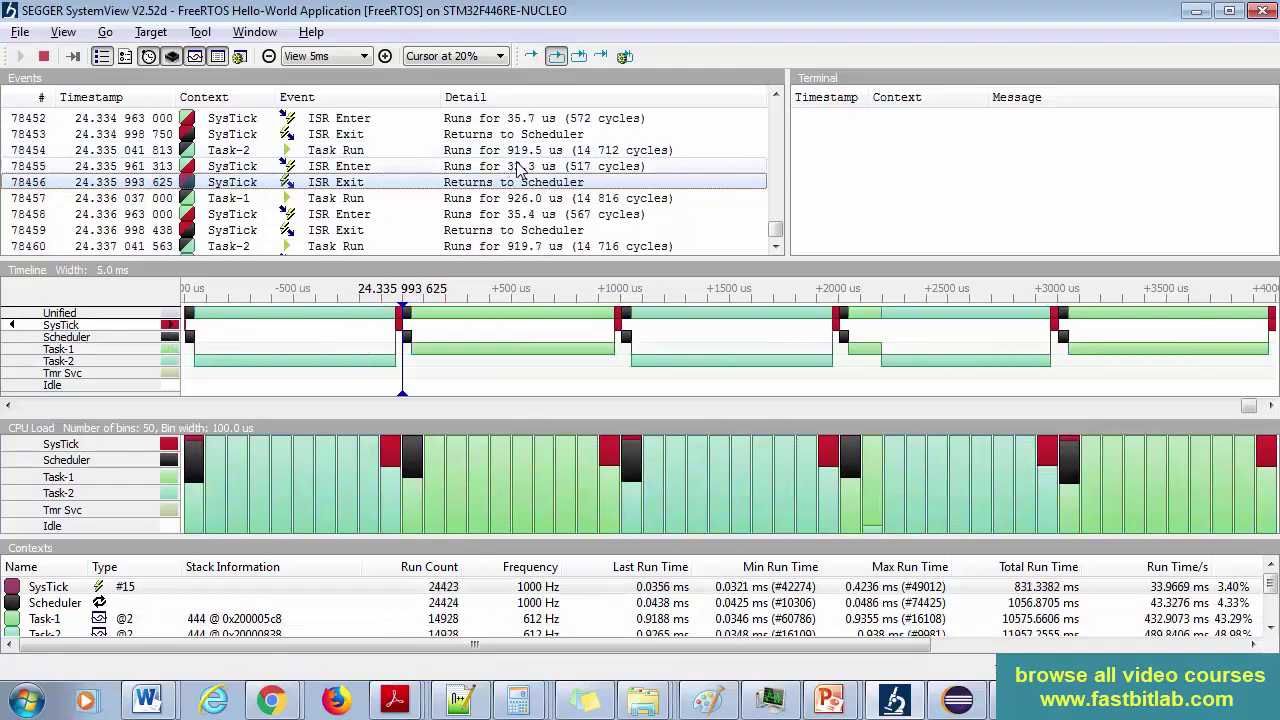
{"action": "mouse_move", "coordinate": [775, 229]}
{"action": "left_mouse_down"}
{"action": "mouse_move", "coordinate": [775, 130]}
{"action": "mouse_move", "coordinate": [775, 229]}
{"action": "left_mouse_up"}
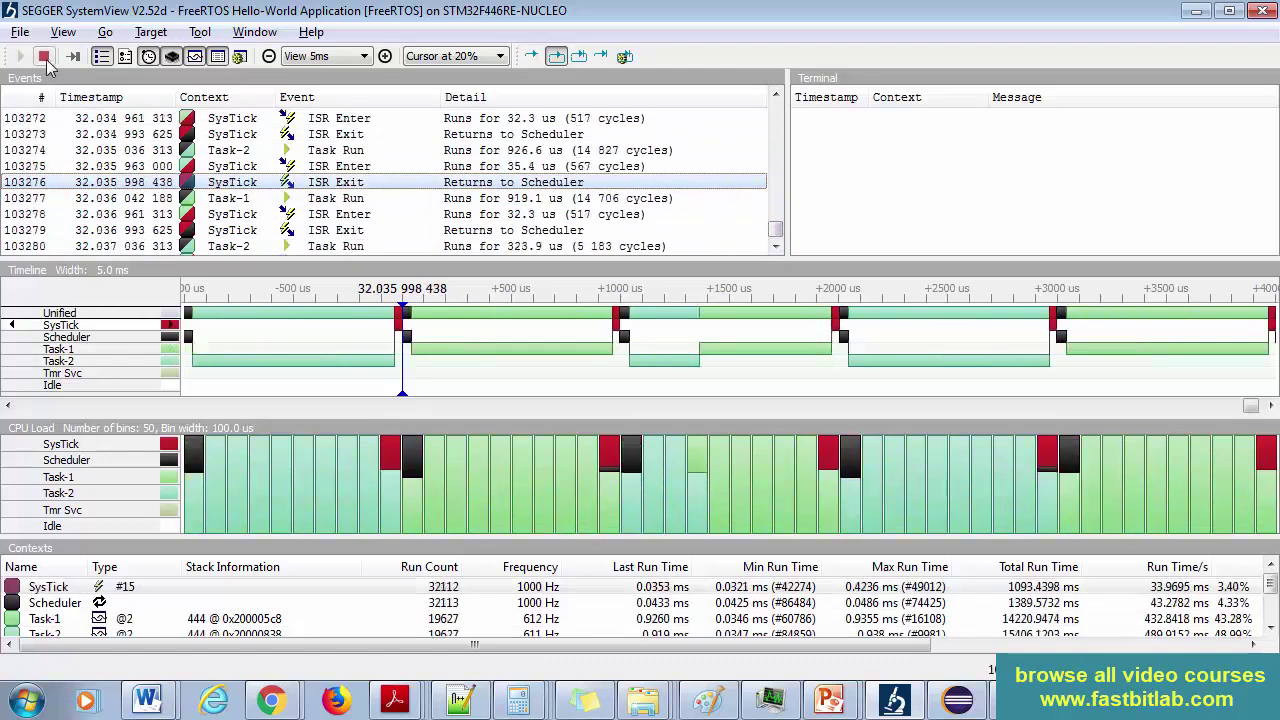
- Stop the new recording and review its events from the first entry along with the task timeline
{"action": "left_click", "coordinate": [43, 56]}
{"action": "scroll", "coordinate": [443, 206], "scroll_direction": "up", "scroll_amount": 5}
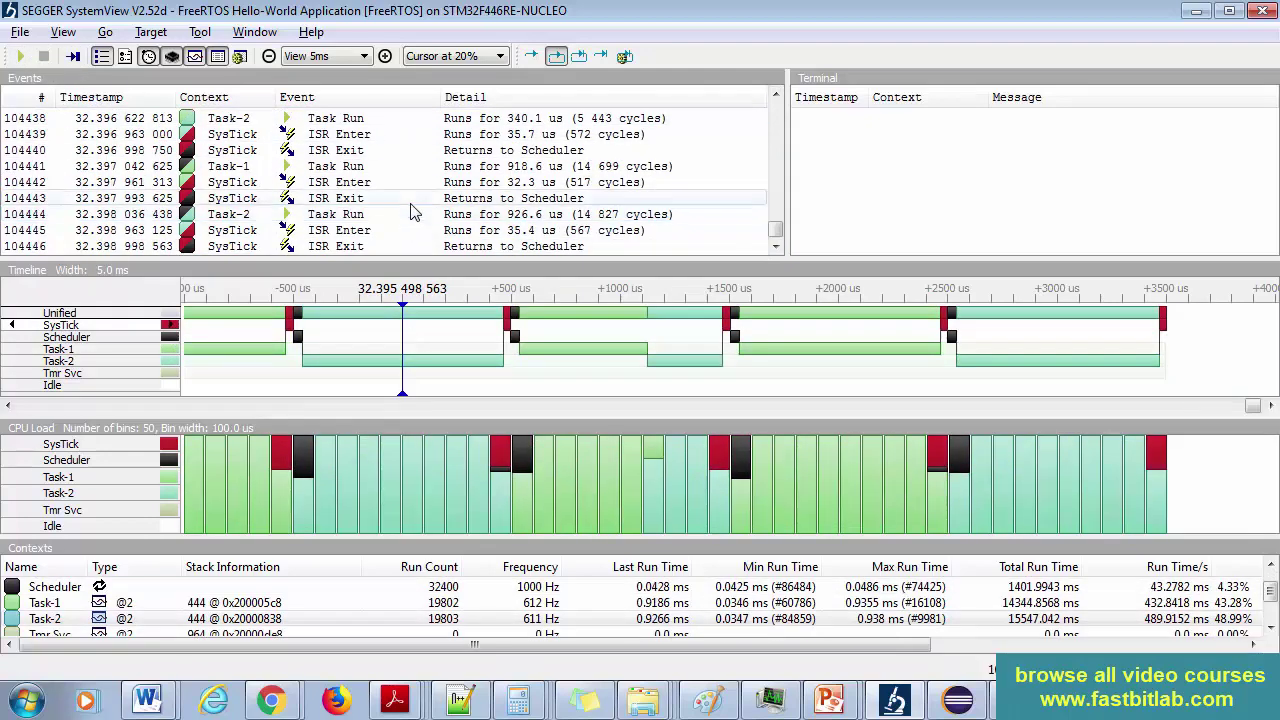
{"action": "left_click_drag", "start_coordinate": [775, 229], "coordinate": [775, 105]}
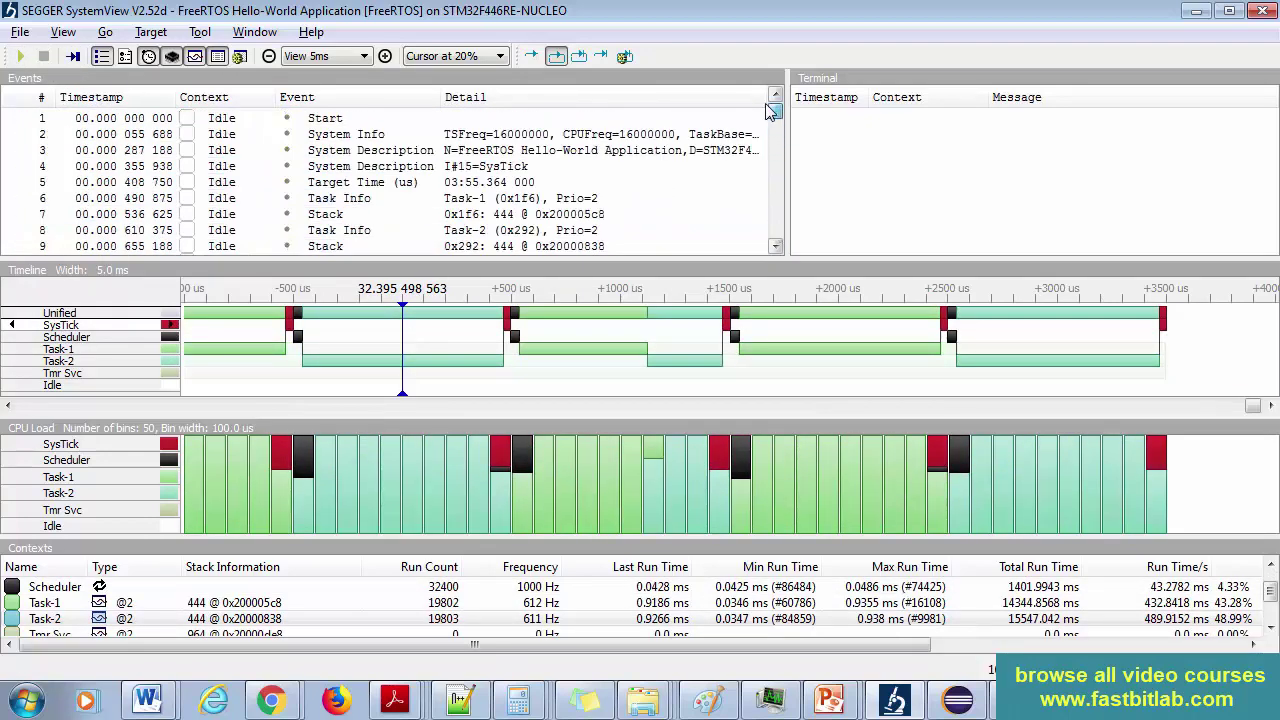
{"action": "scroll", "coordinate": [365, 175], "scroll_direction": "down", "scroll_amount": 6}
{"action": "scroll", "coordinate": [365, 175], "scroll_direction": "up", "scroll_amount": 4}
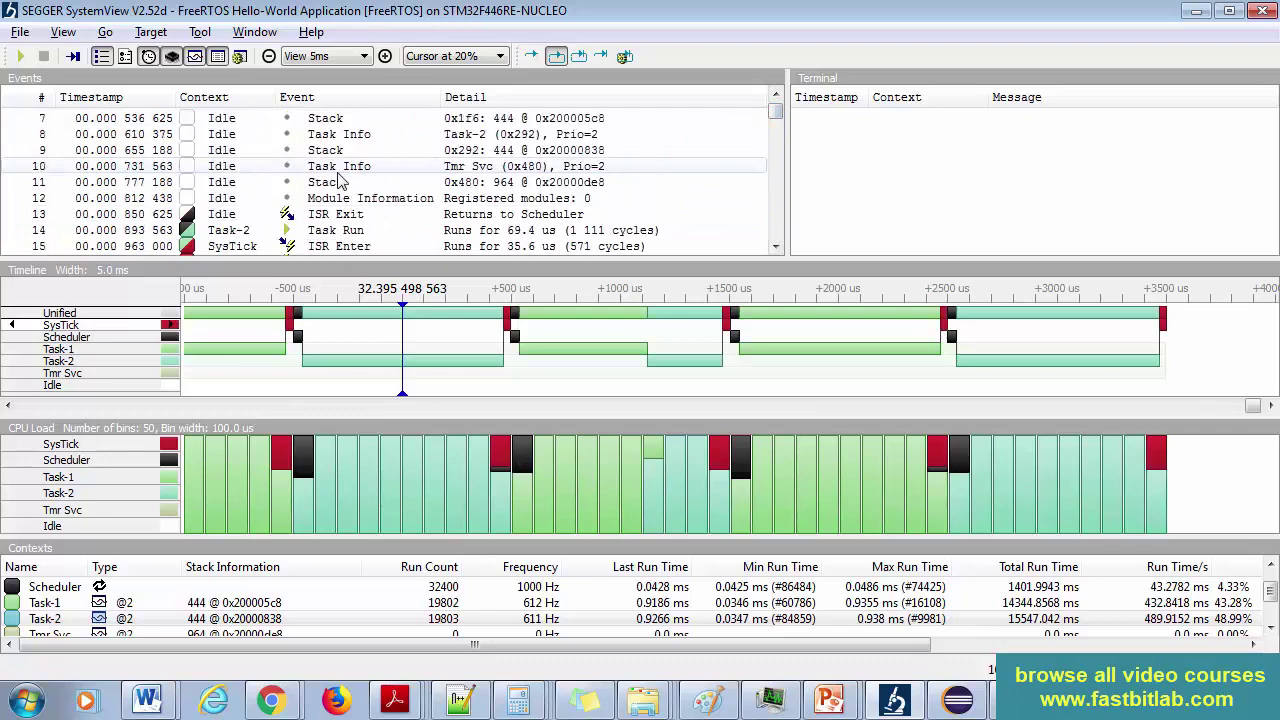
{"action": "scroll", "coordinate": [366, 190], "scroll_direction": "down", "scroll_amount": 11}
{"action": "scroll", "coordinate": [570, 340], "scroll_direction": "down", "scroll_amount": 5}
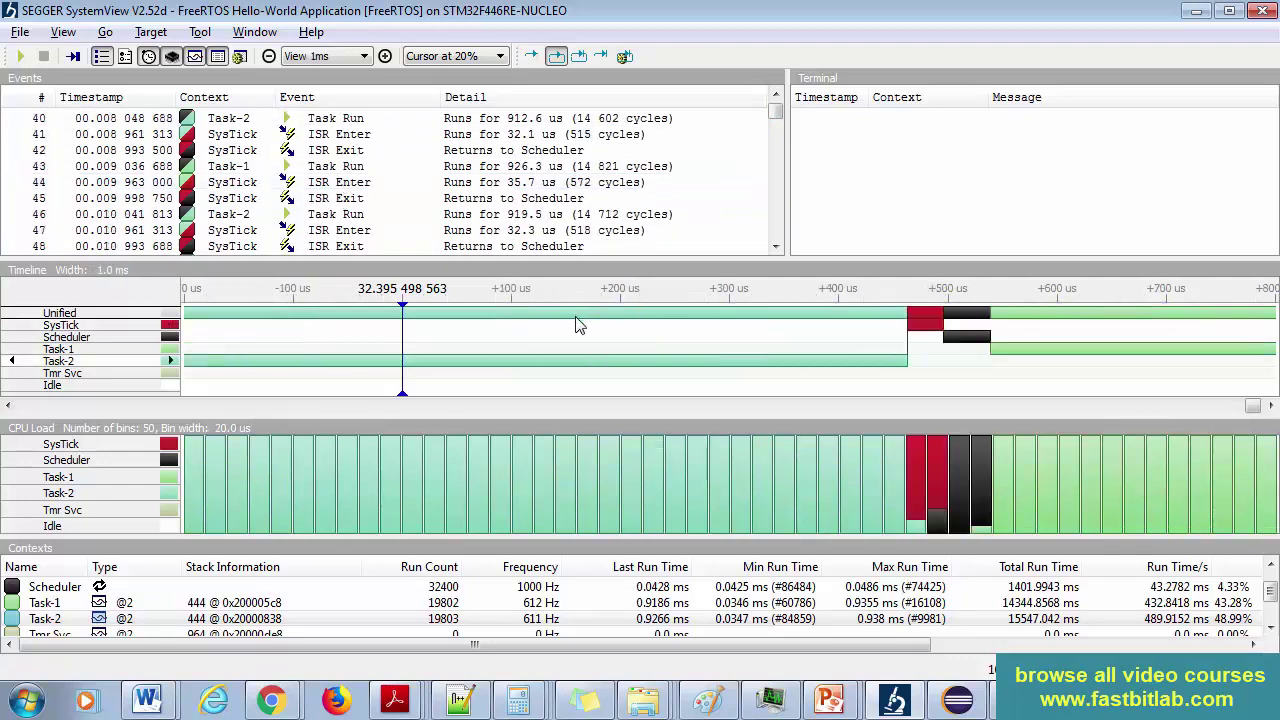
{"action": "scroll", "coordinate": [566, 362], "scroll_direction": "up", "scroll_amount": 5}
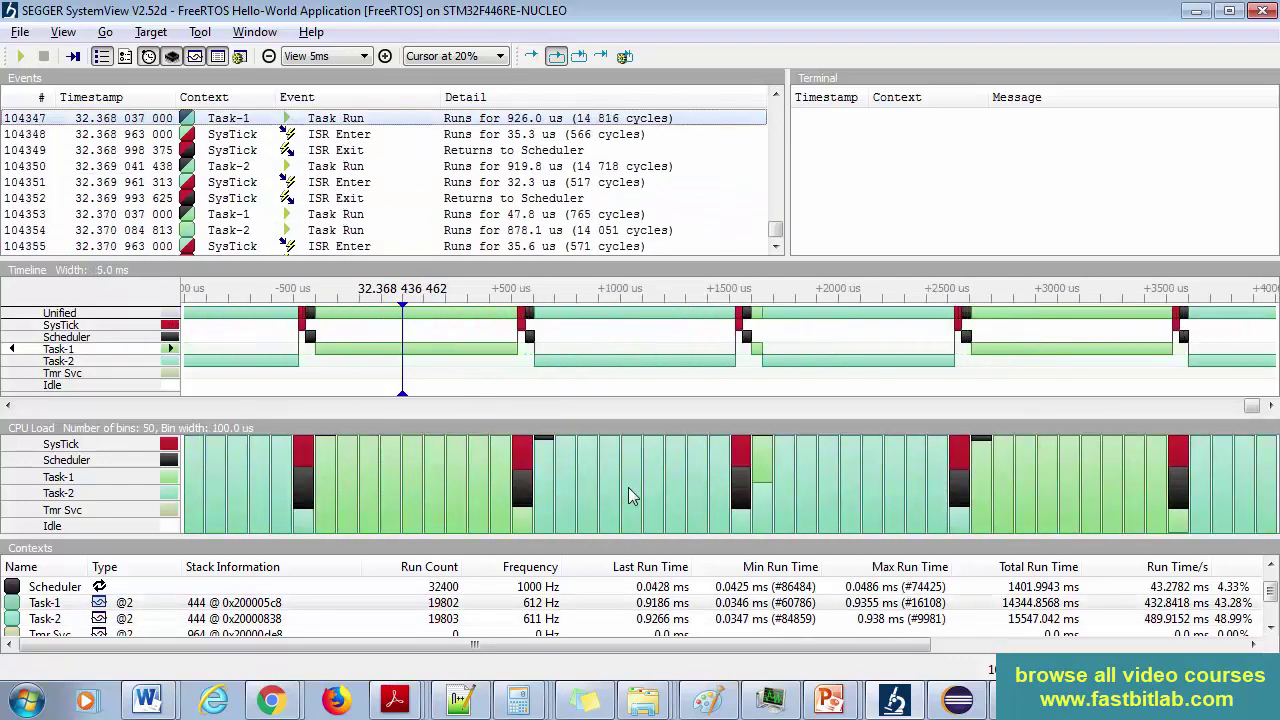
- Switch to Windows Explorer and launch the STLinkReflash application from the STLinkReflash_170807 folder
{"action": "left_click", "coordinate": [645, 695]}
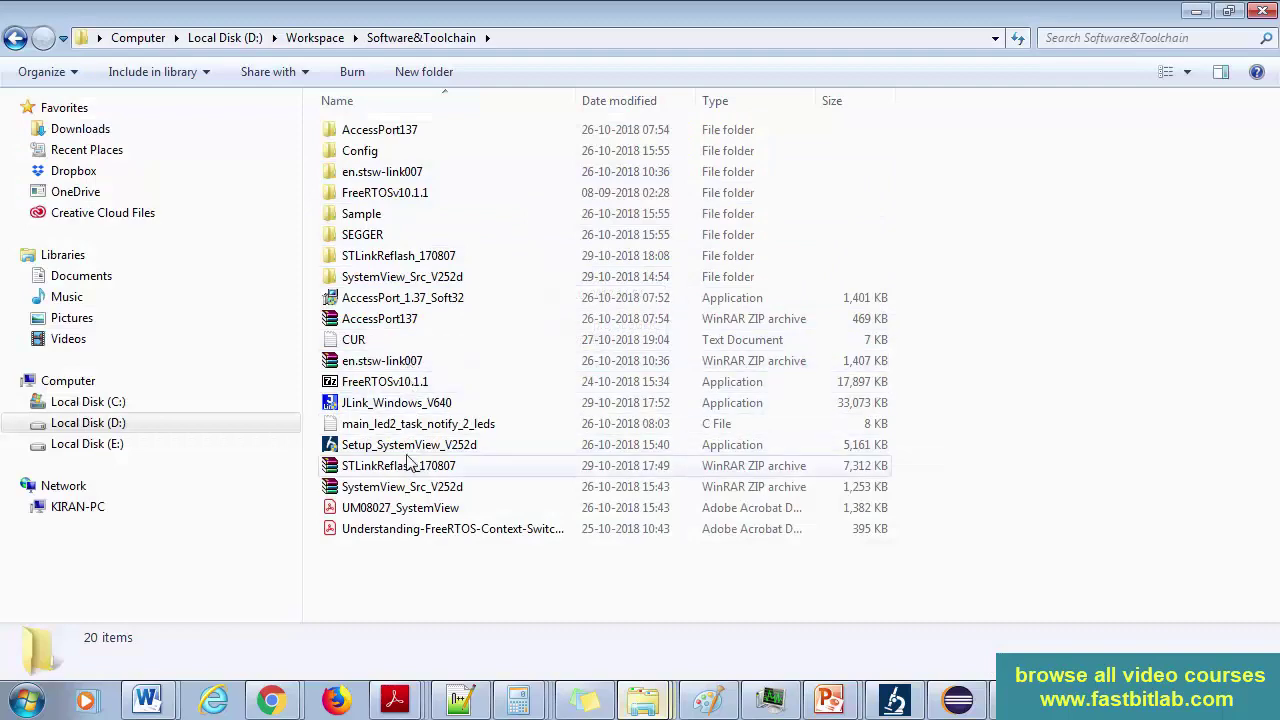
{"action": "double_click", "coordinate": [398, 256]}
{"action": "left_click", "coordinate": [393, 155]}
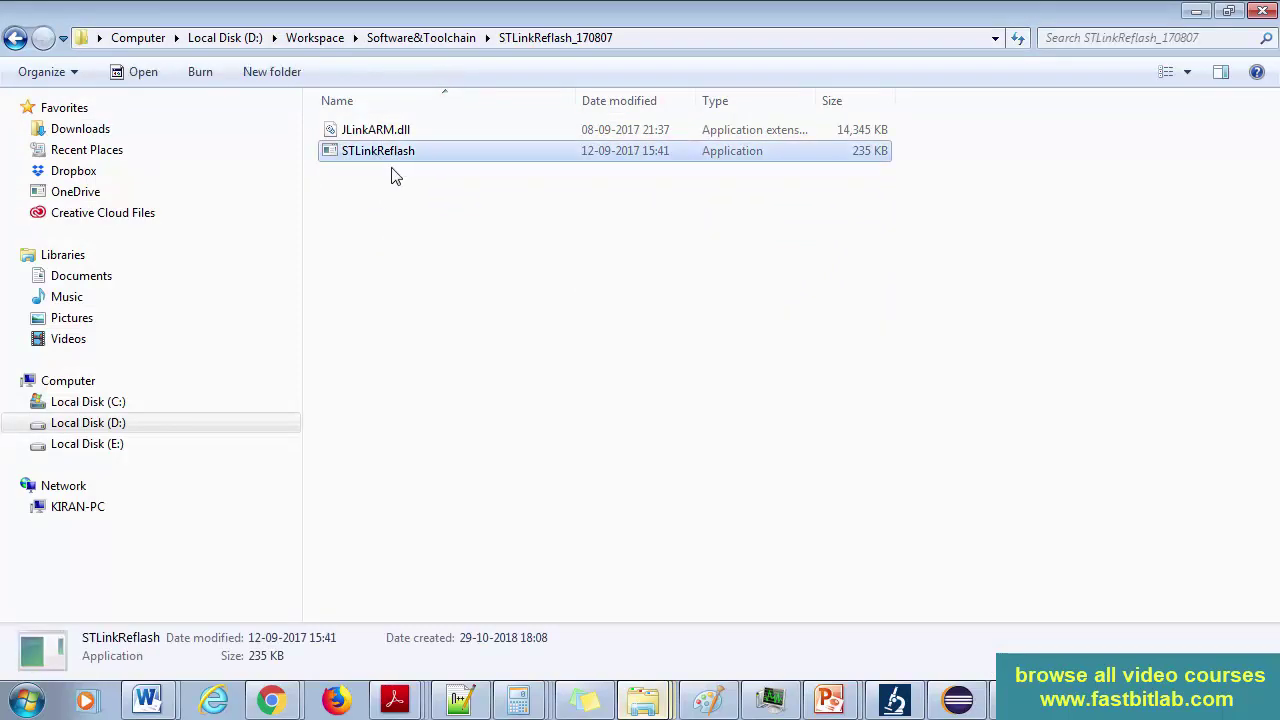
{"action": "key", "text": "Return"}
{"action": "left_click", "coordinate": [694, 367]}
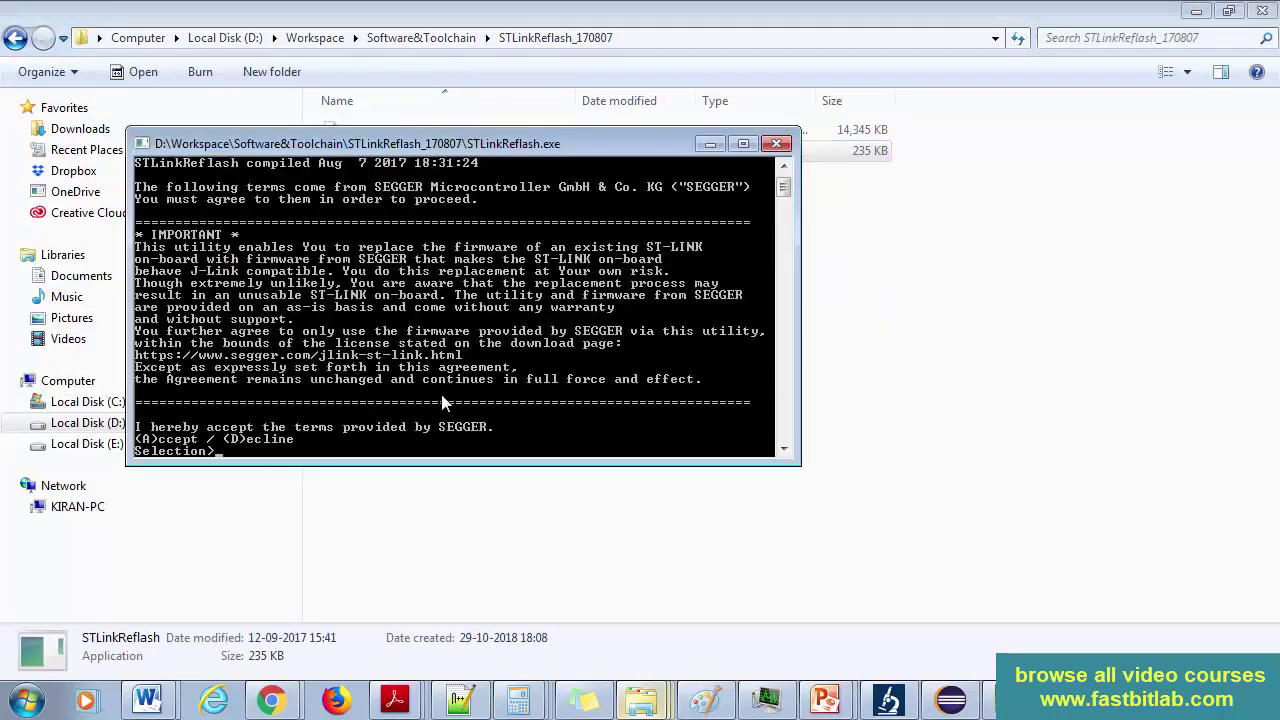
- Accept both licence agreements, restore the board's ST-Link firmware and close the reflash utility
{"action": "type", "text": "a"}
{"action": "key", "text": "Return"}
{"action": "type", "text": "a"}
{"action": "key", "text": "Return"}
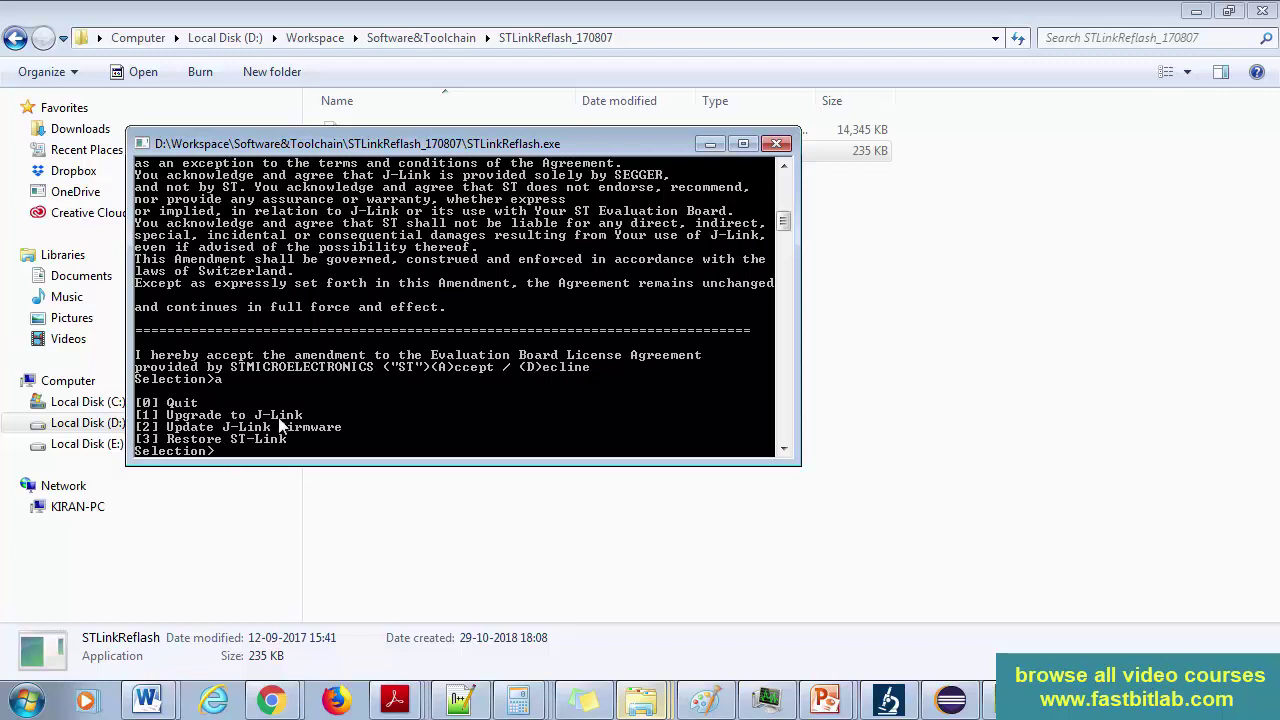
{"action": "type", "text": "3"}
{"action": "key", "text": "Return"}
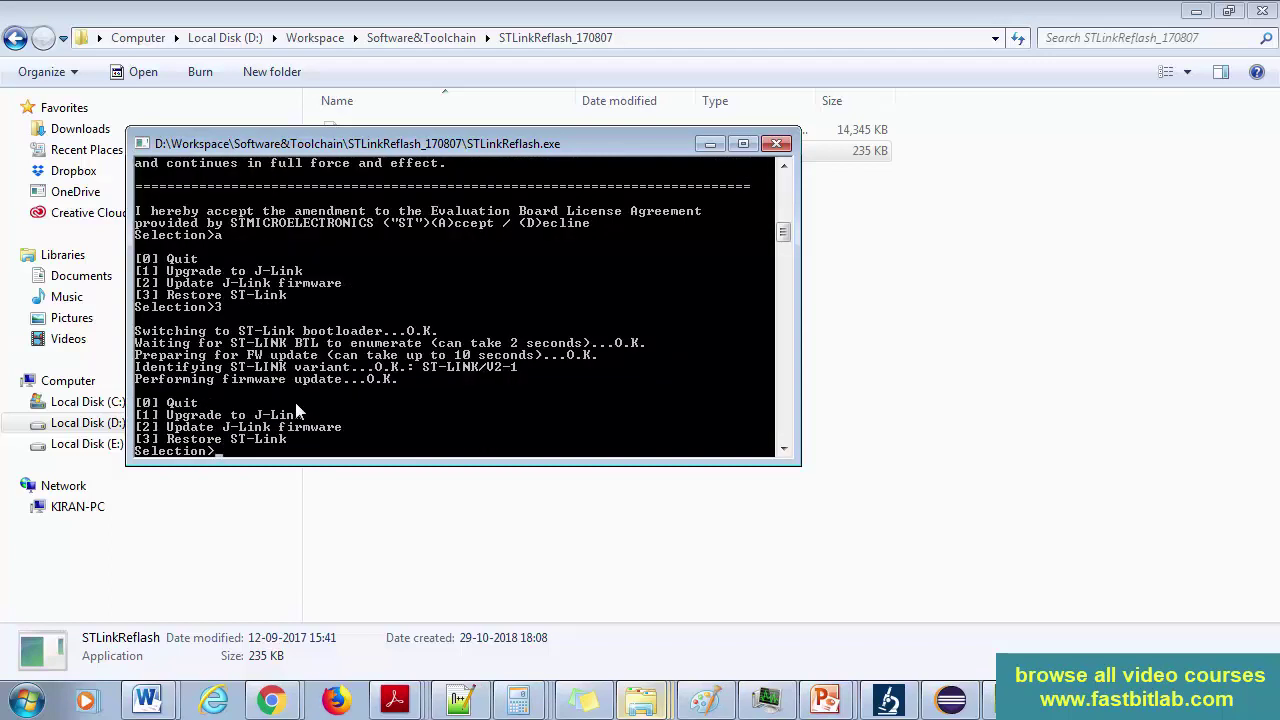
{"action": "left_click", "coordinate": [776, 143]}
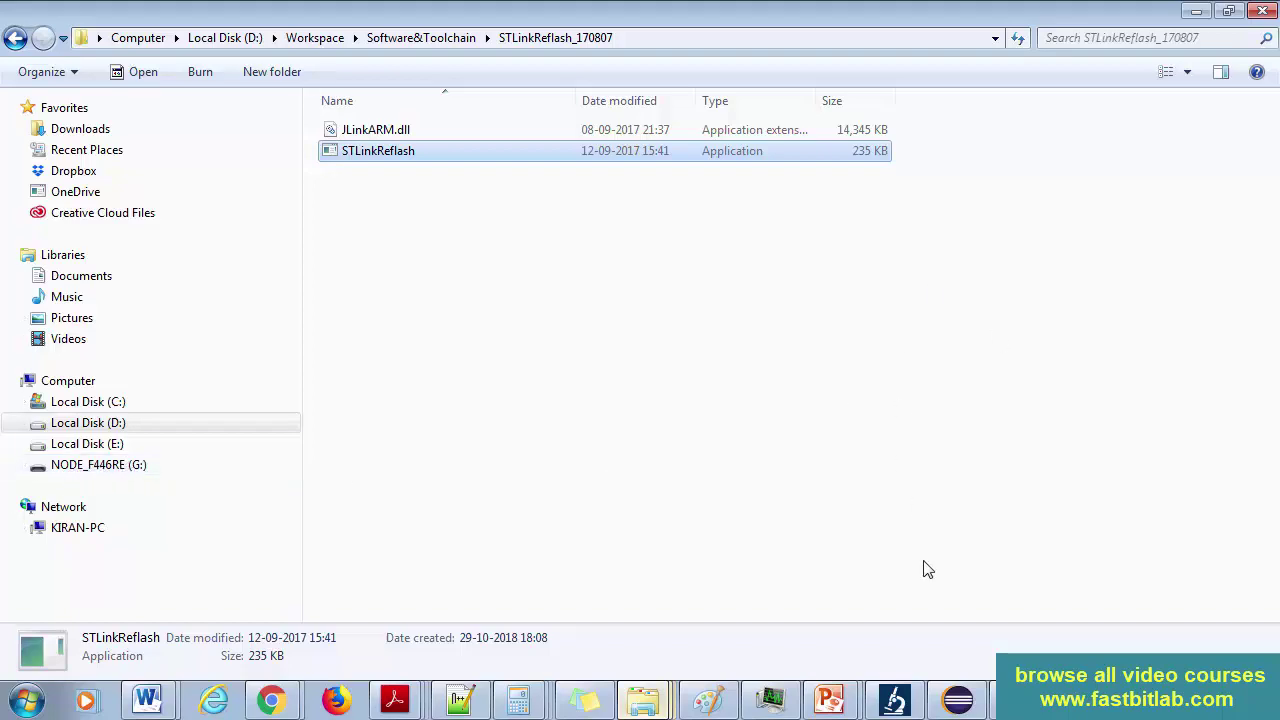
- Switch to Eclipse and program the chip with the STM32_HelloWorld project
{"action": "left_click", "coordinate": [957, 700]}
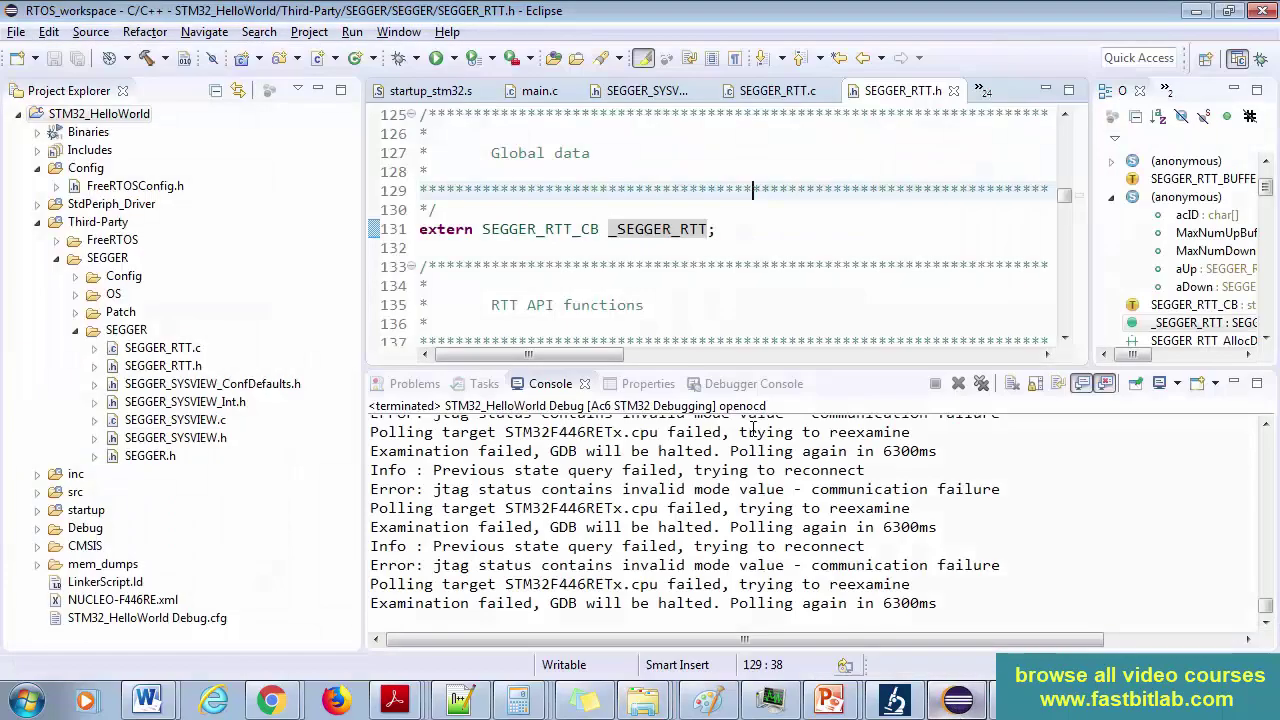
{"action": "right_click", "coordinate": [132, 118]}
{"action": "mouse_move", "coordinate": [380, 550]}
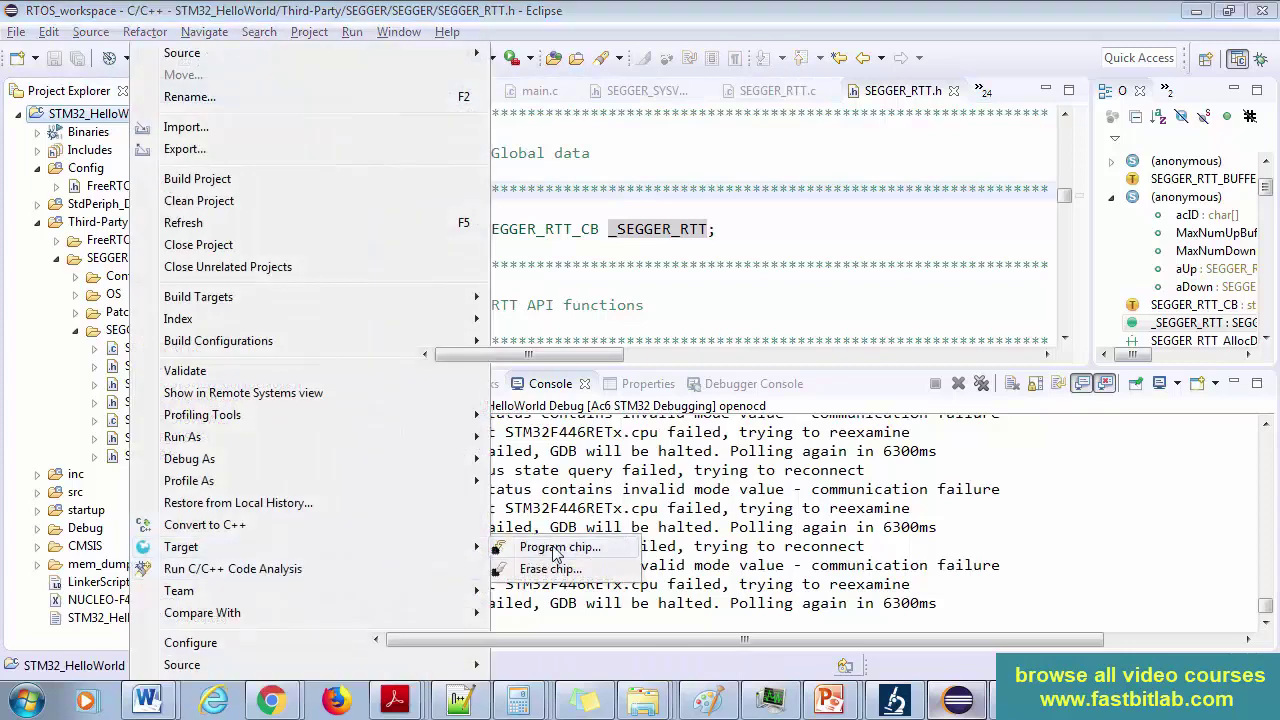
{"action": "left_click", "coordinate": [533, 556]}
{"action": "left_click", "coordinate": [657, 533]}
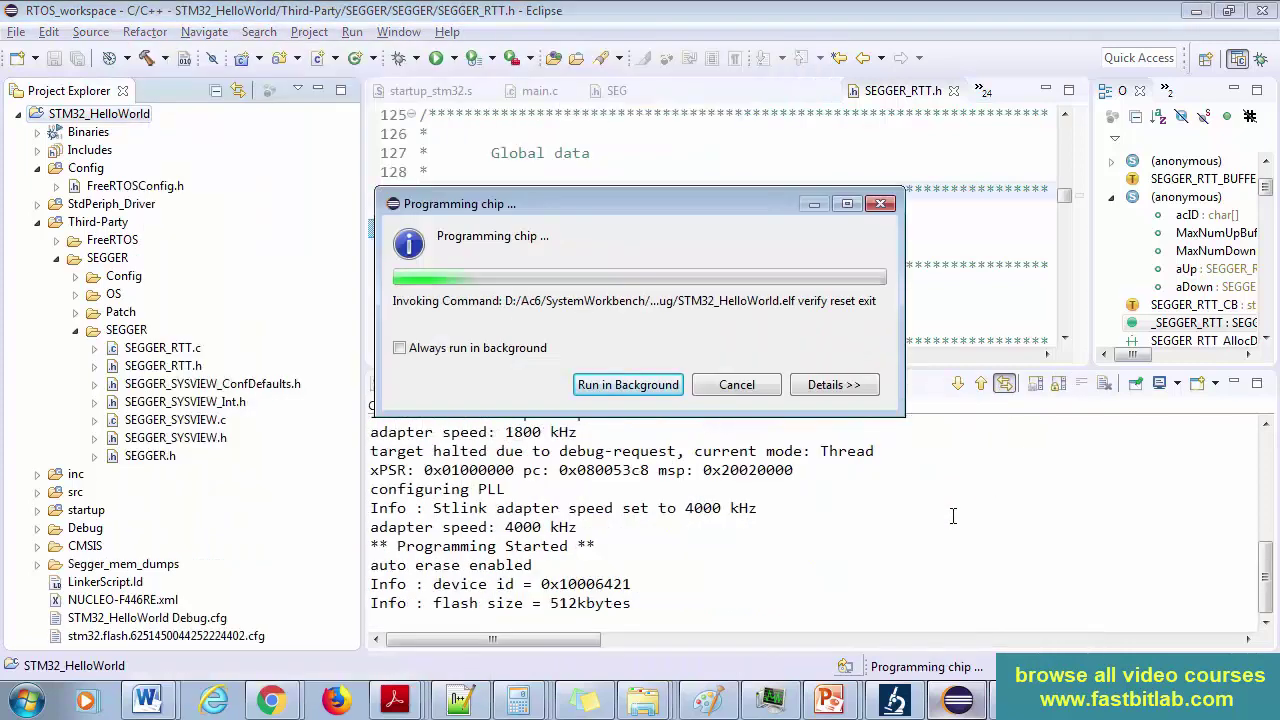